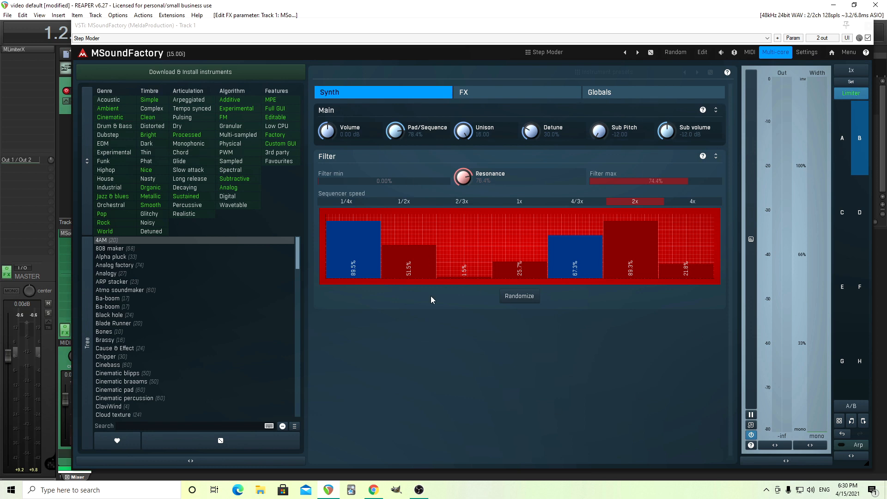
# Try out the Pad/Sequence control of the Step Moder instrument and reset it to its default value.
pyautogui.click(398, 133)
pyautogui.moveTo(398, 132); pyautogui.dragTo(399, 160)
pyautogui.doubleClick(402, 131)
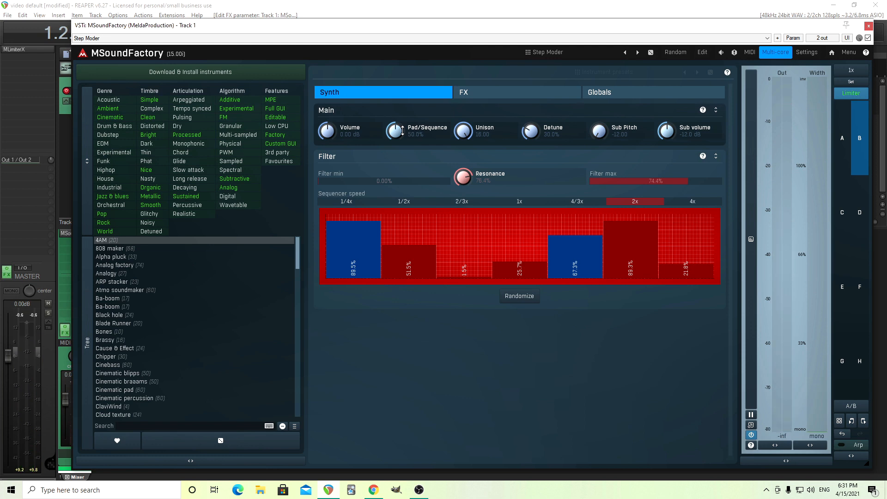
# In the empty instrument of slot A, set the global envelope's attack to 0 ms and its sustain to 0.00 dB.
pyautogui.click(840, 138)
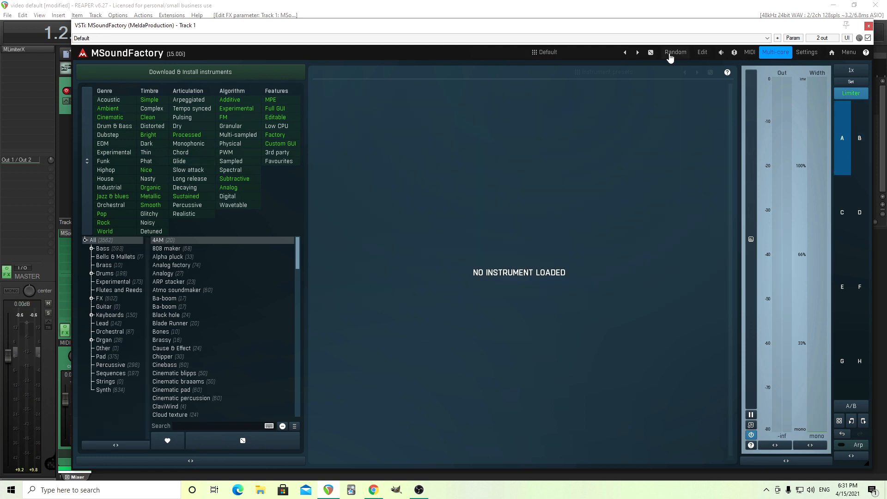
pyautogui.click(702, 52)
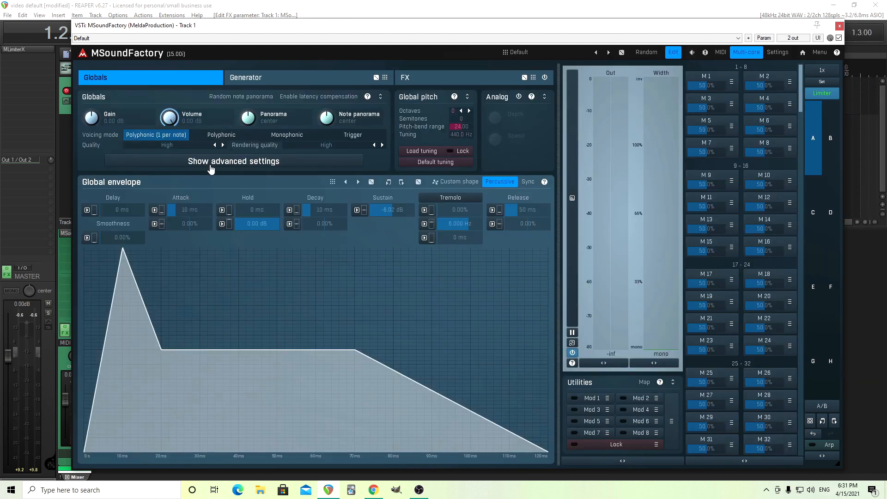
pyautogui.moveTo(178, 210); pyautogui.dragTo(157, 210)
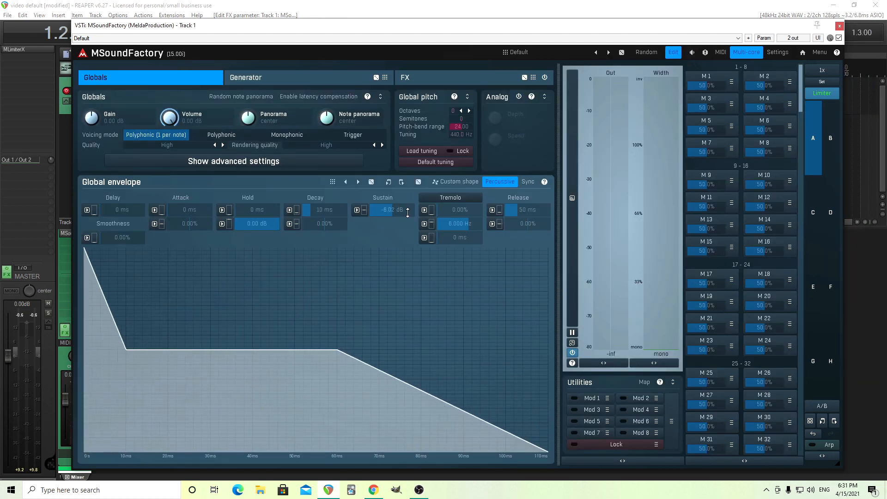
pyautogui.moveTo(400, 208); pyautogui.dragTo(425, 207)
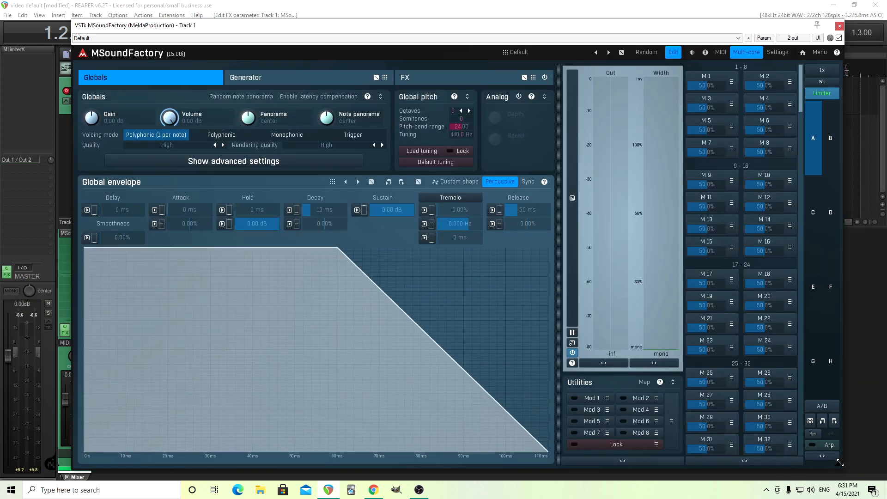
# Reduce the plugin window's height and add an Oscillator to the first row of column 1 in the generator grid.
pyautogui.moveTo(840, 463); pyautogui.dragTo(611, 423)
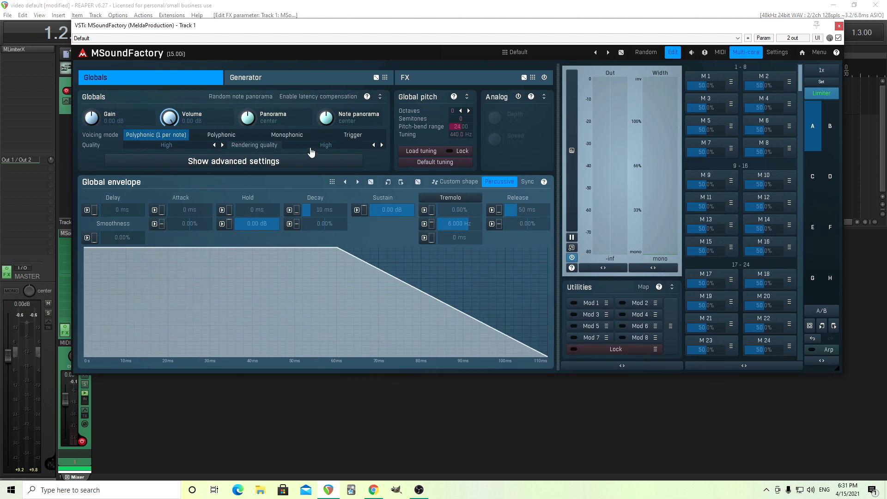
pyautogui.click(268, 83)
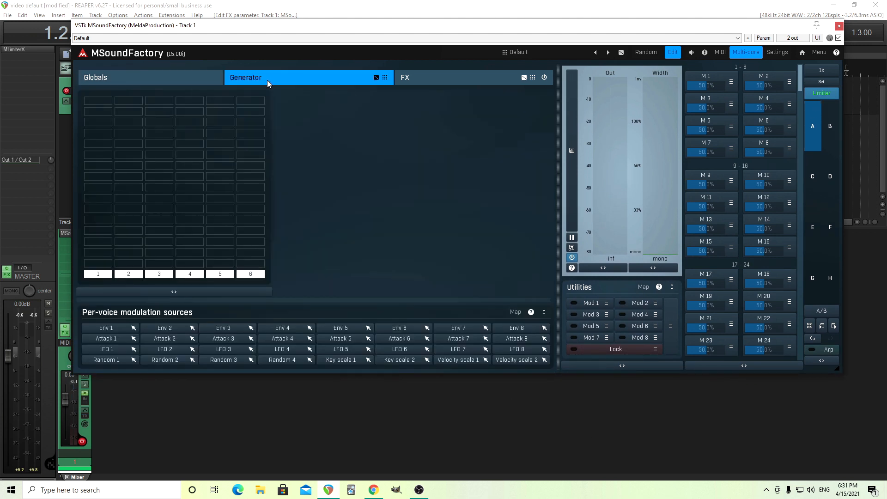
pyautogui.click(96, 106)
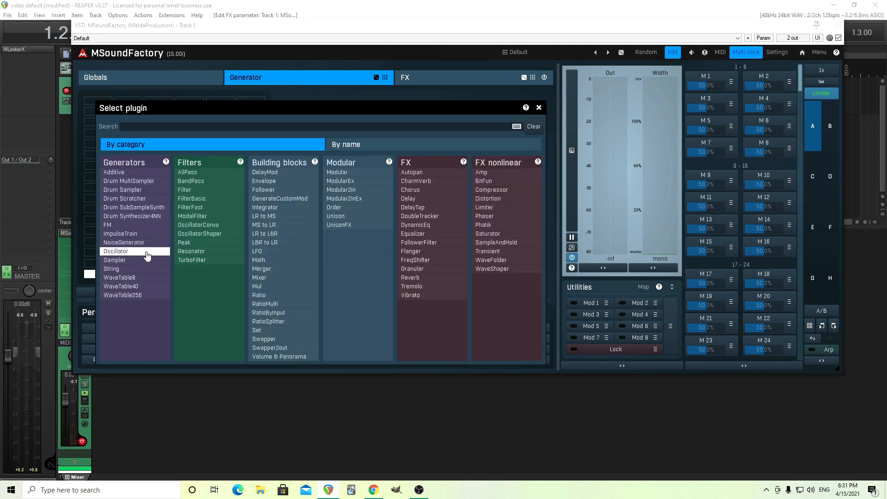
pyautogui.click(124, 252)
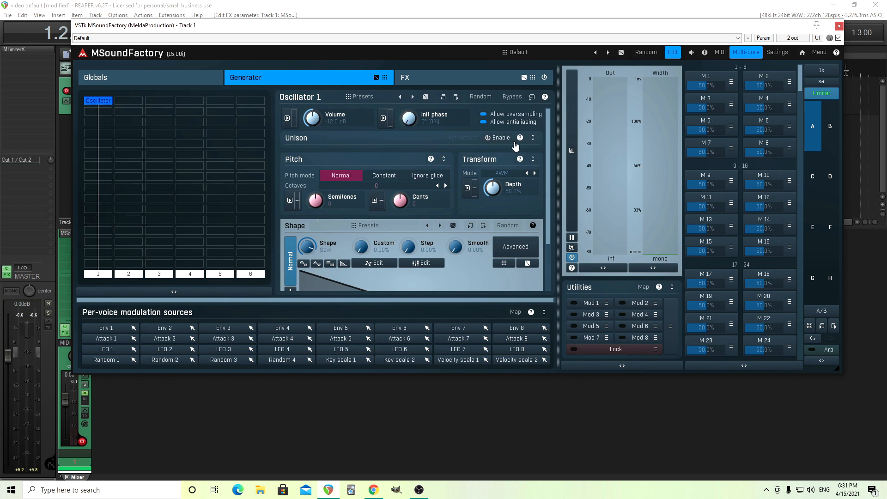
# Enable unison on the Oscillator and set its number of voices to 8.
pyautogui.click(501, 139)
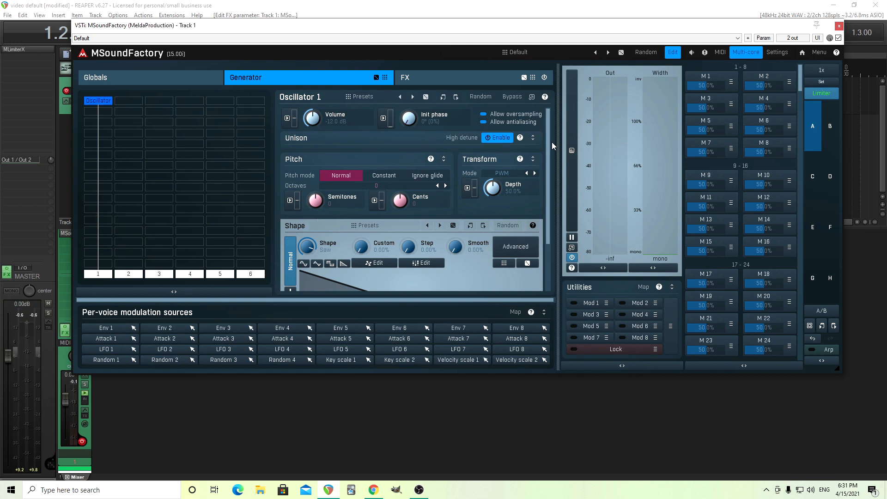
pyautogui.click(533, 138)
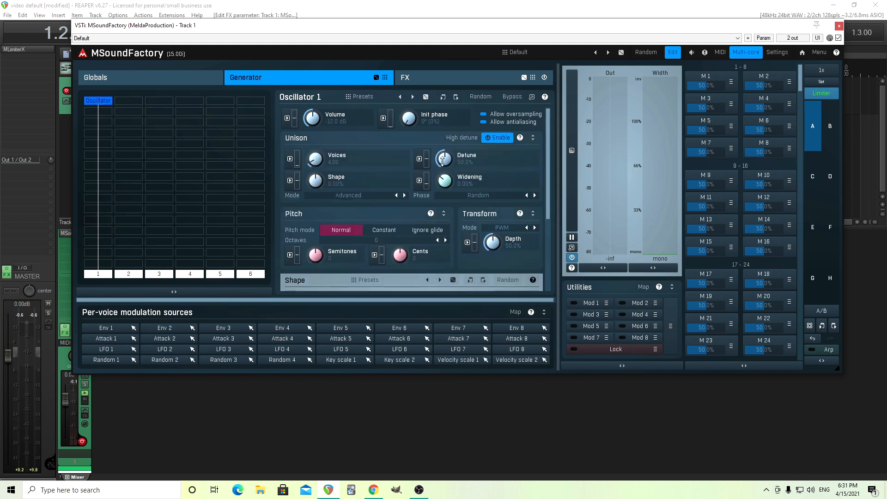
pyautogui.moveTo(313, 155); pyautogui.dragTo(313, 139)
pyautogui.doubleClick(313, 155)
pyautogui.click(335, 209)
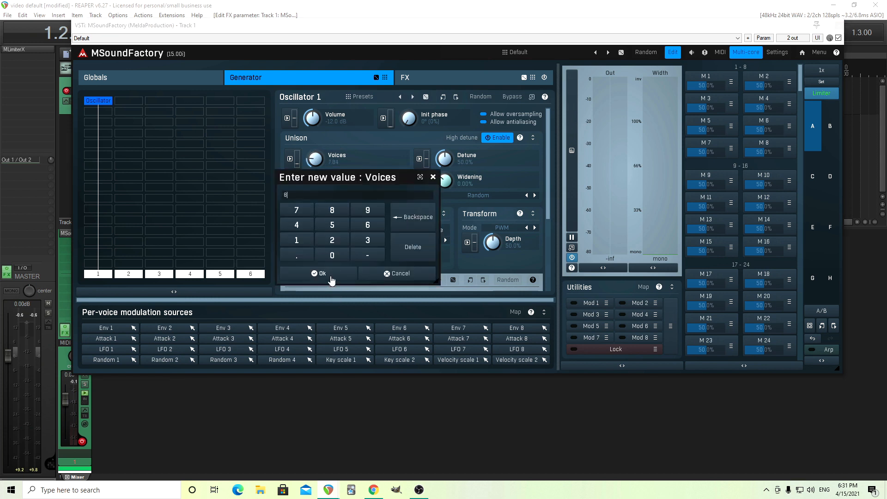
pyautogui.click(329, 272)
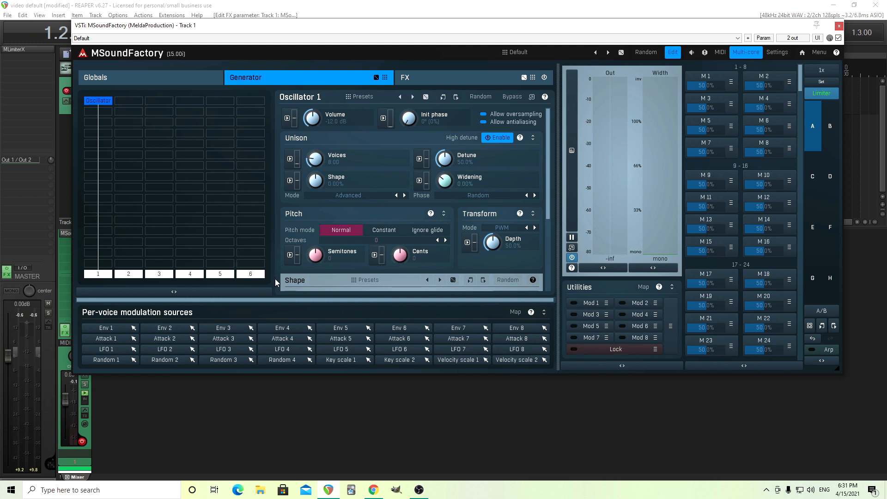
# Add a FilterBasic to the fourth row of column 2, set its input to 1, and briefly audition its frequency before resetting it.
pyautogui.doubleClick(129, 138)
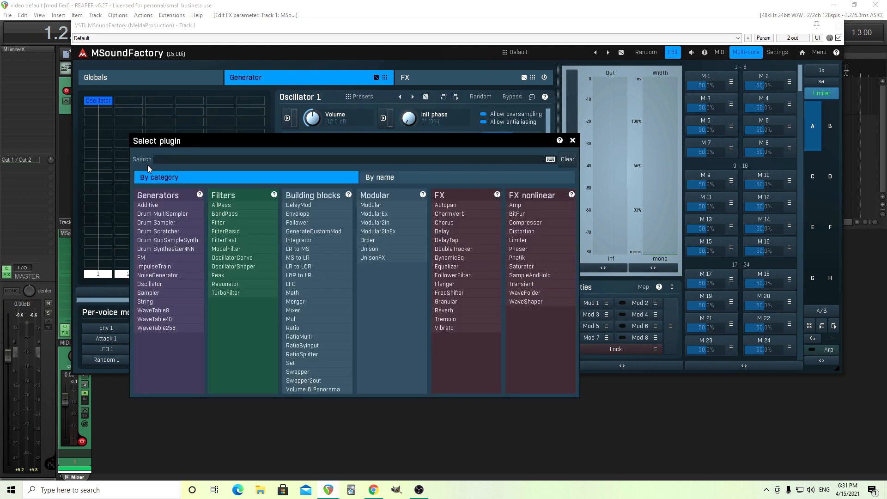
pyautogui.click(245, 237)
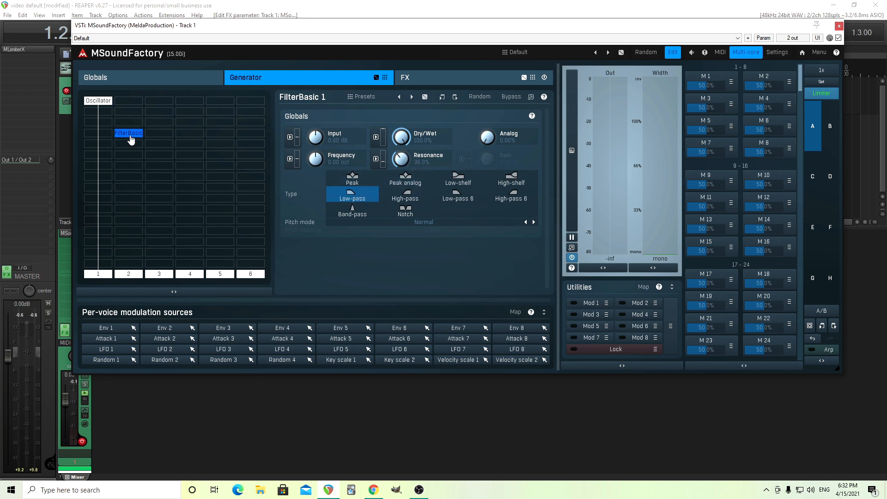
pyautogui.rightClick(131, 134)
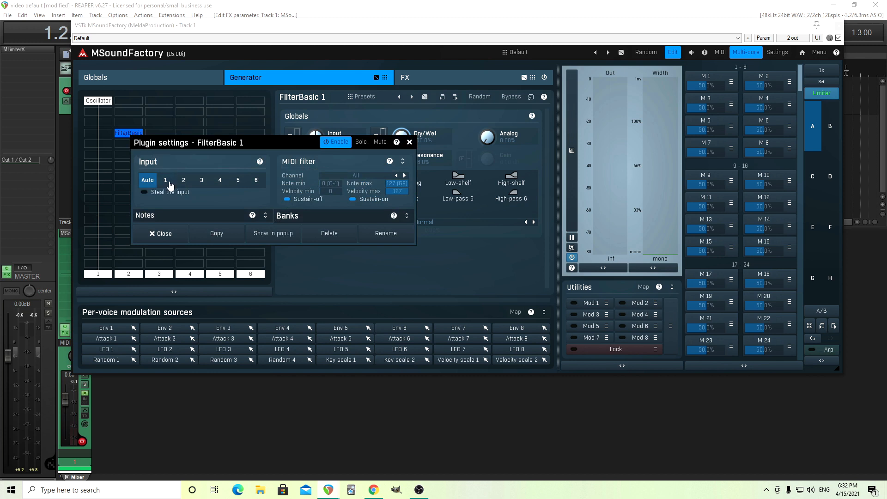
pyautogui.click(169, 183)
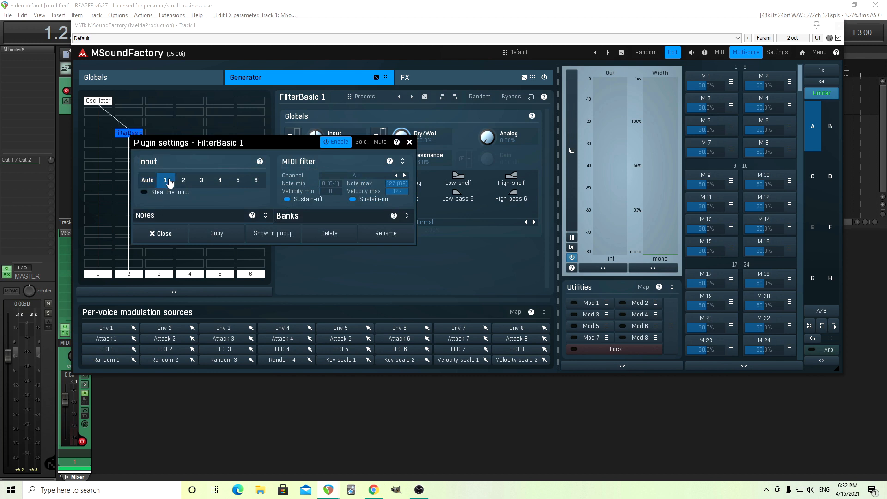
pyautogui.click(162, 236)
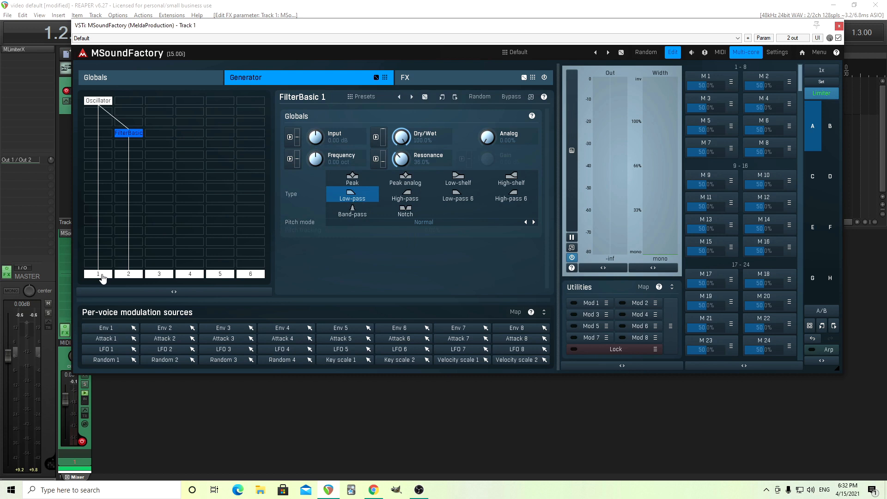
pyautogui.moveTo(315, 162); pyautogui.dragTo(316, 150)
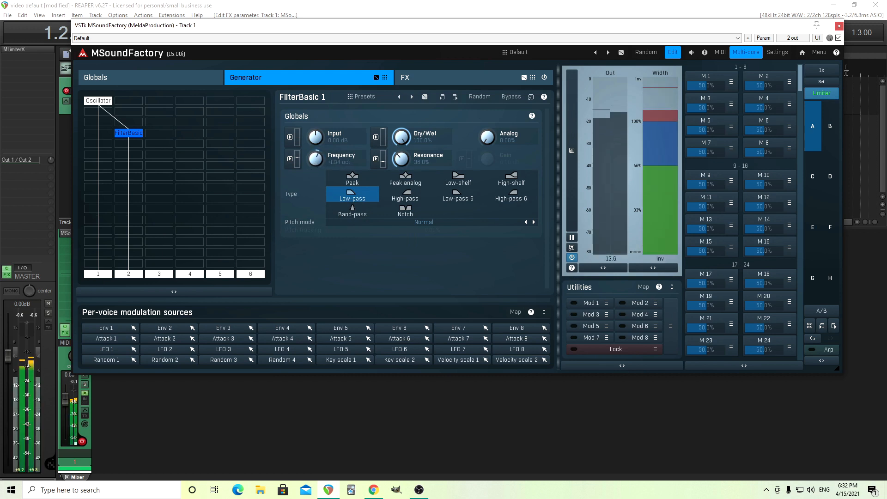
pyautogui.doubleClick(316, 161)
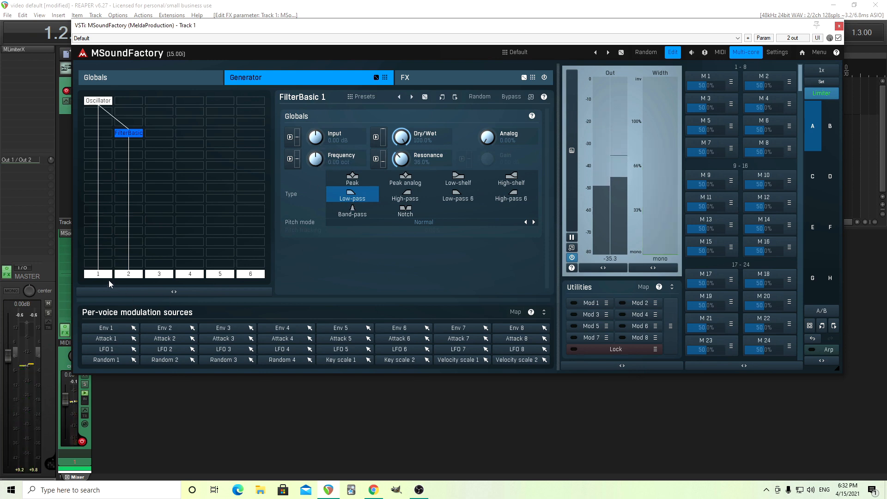
# Add a Ratio block to the eighth row of column 1, with its side-chain set to 2 and the side-chain stolen.
pyautogui.click(98, 181)
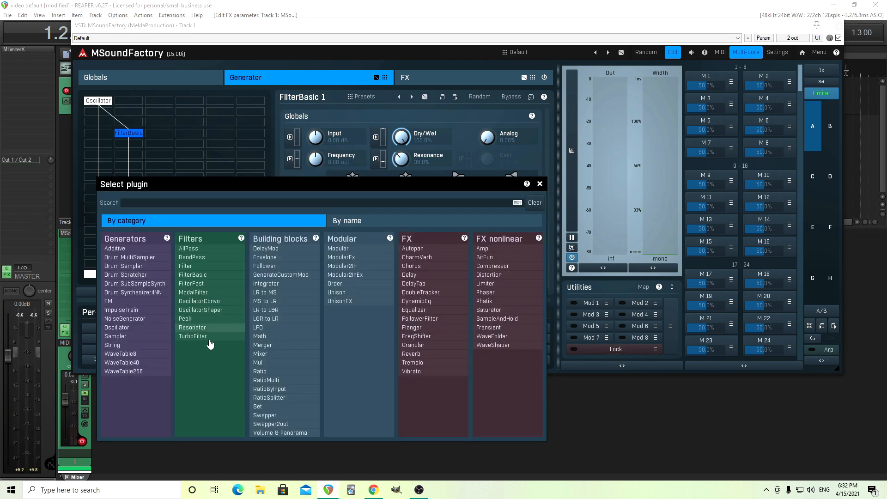
pyautogui.click(272, 372)
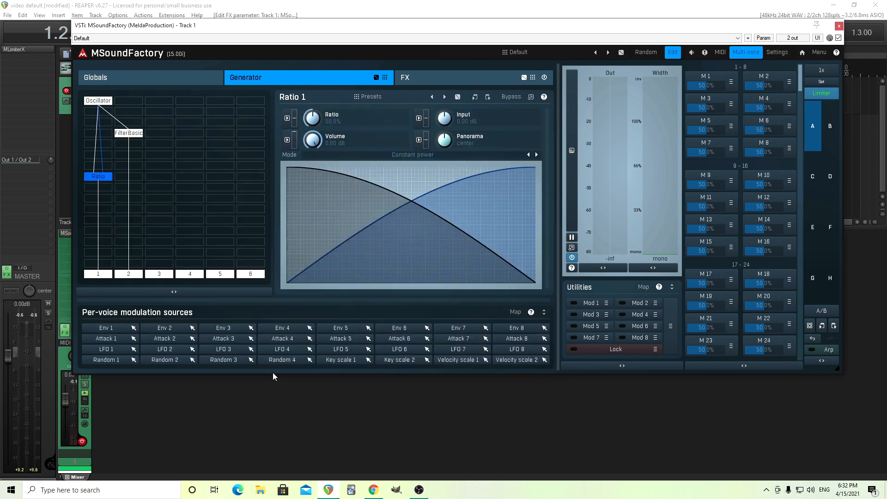
pyautogui.rightClick(98, 176)
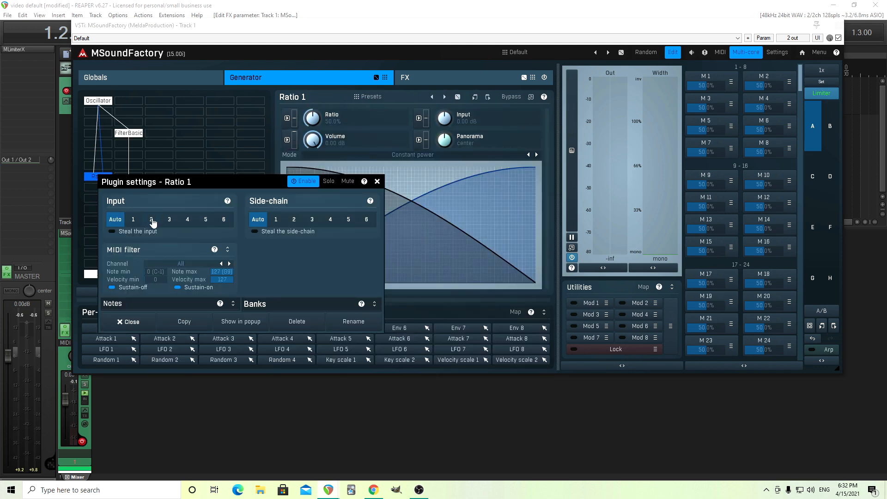
pyautogui.click(294, 220)
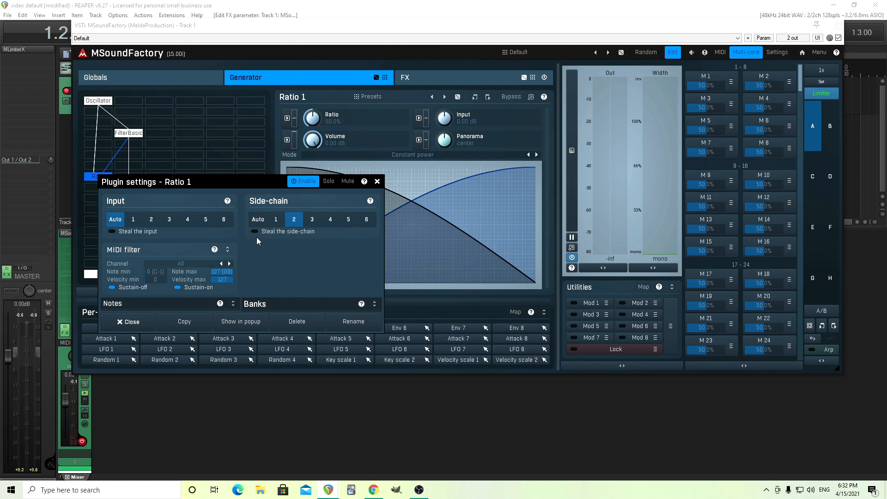
pyautogui.click(254, 231)
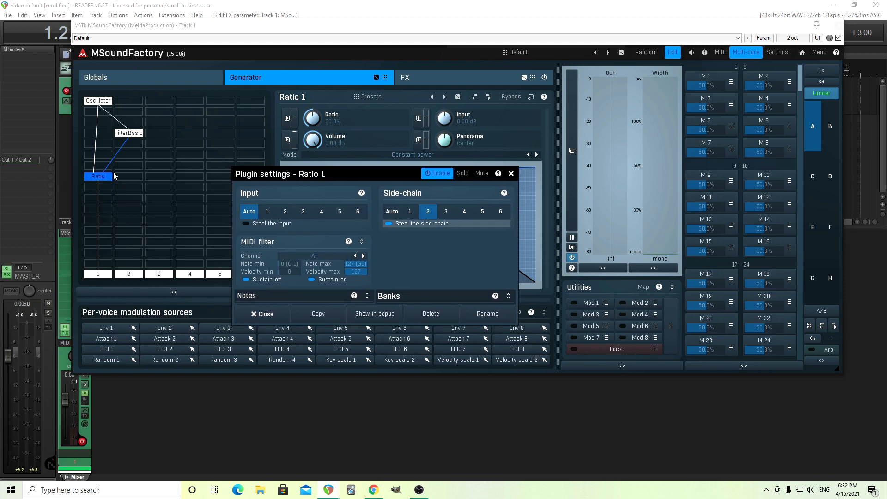
pyautogui.click(264, 315)
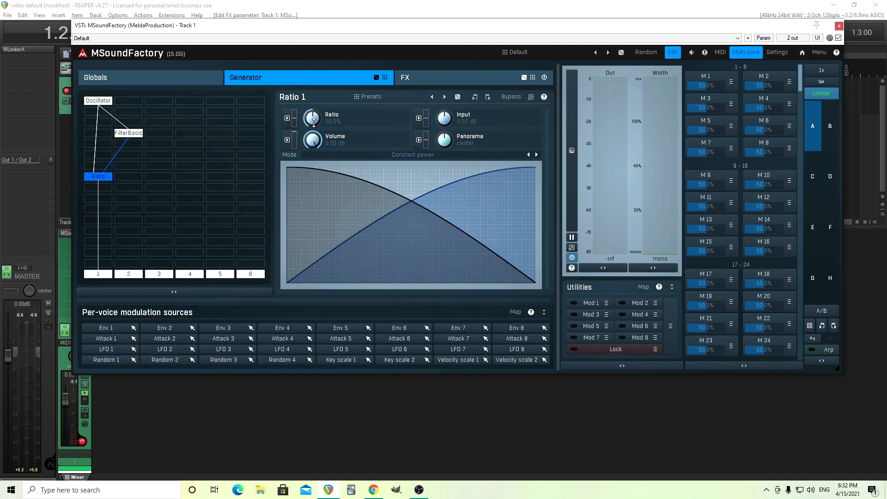
# Set the Ratio block's ratio to 100% and shift the FilterBasic frequency by about 2.24 oct.
pyautogui.moveTo(312, 119); pyautogui.dragTo(313, 72)
pyautogui.click(129, 134)
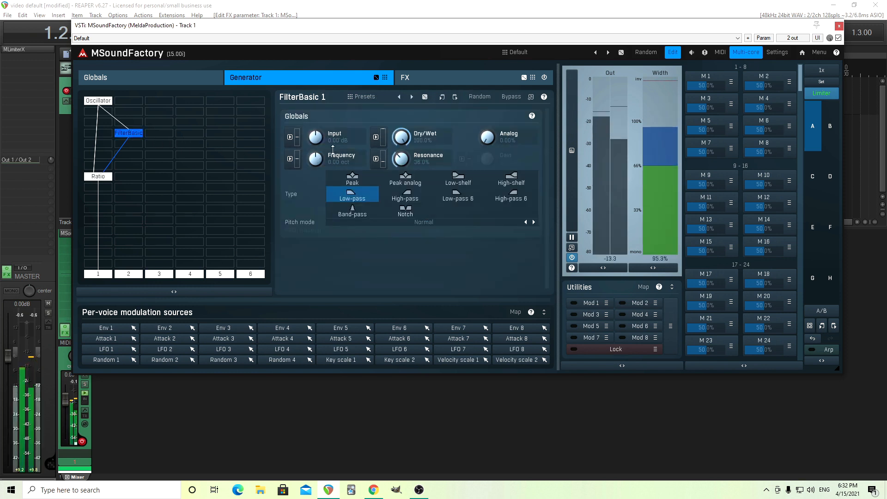
pyautogui.moveTo(322, 157)
pyautogui.mouseDown()
pyautogui.moveTo(323, 133)
pyautogui.moveTo(317, 163)
pyautogui.mouseUp()
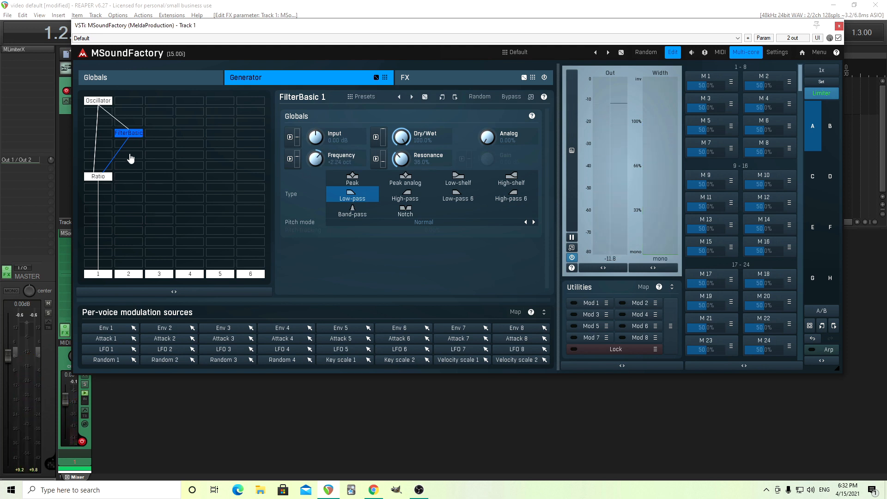
# Set the Ratio block's ratio to 0% and add a BandPass filter between the Oscillator and the Ratio block in column 1.
pyautogui.click(109, 176)
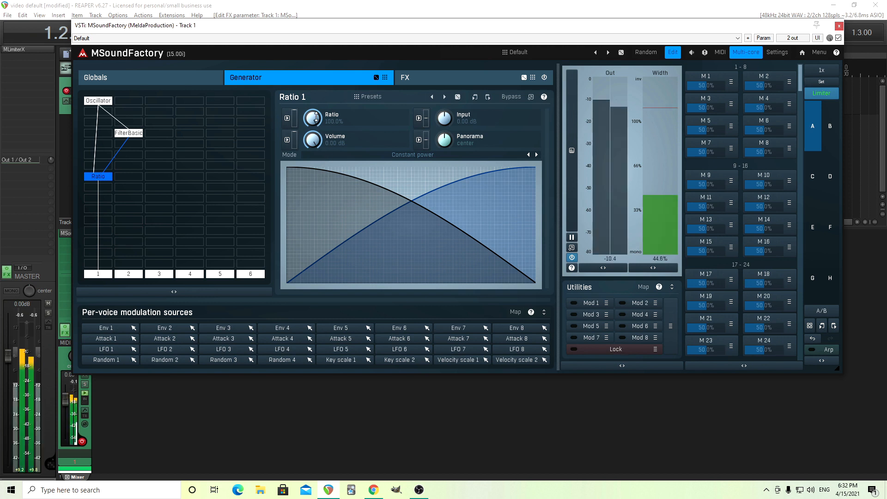
pyautogui.moveTo(316, 117); pyautogui.dragTo(316, 210)
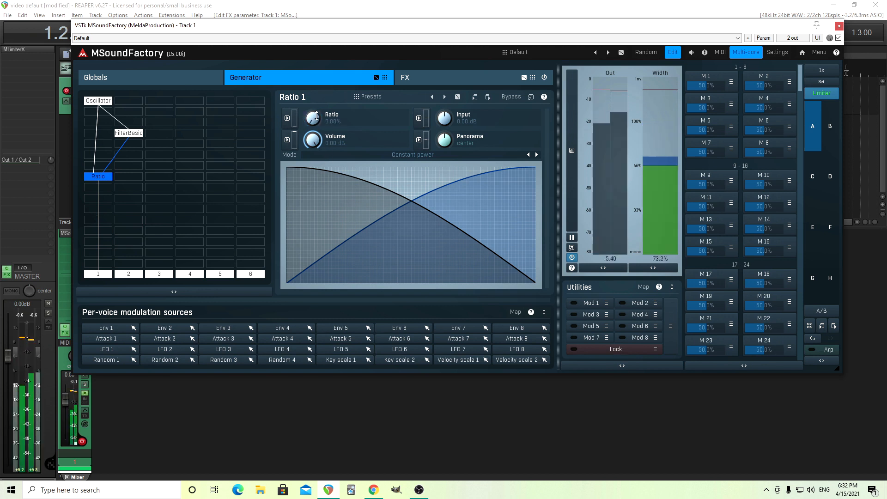
pyautogui.doubleClick(102, 137)
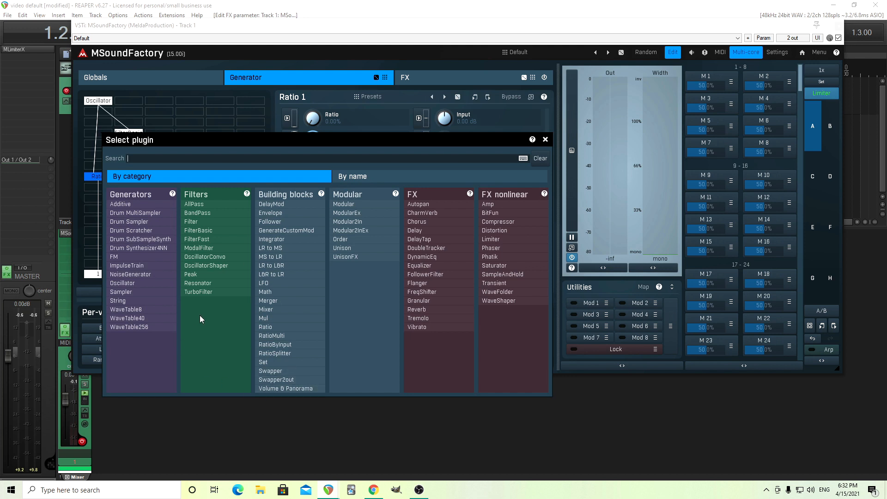
pyautogui.click(209, 214)
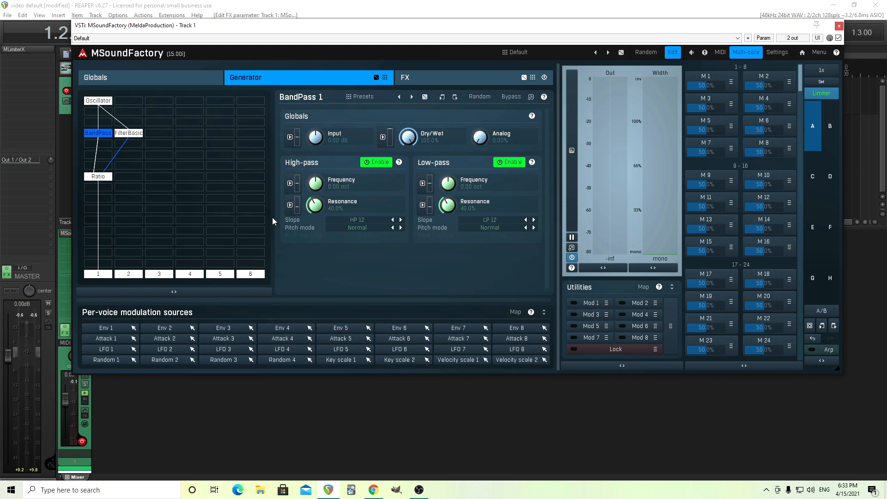
pyautogui.click(105, 145)
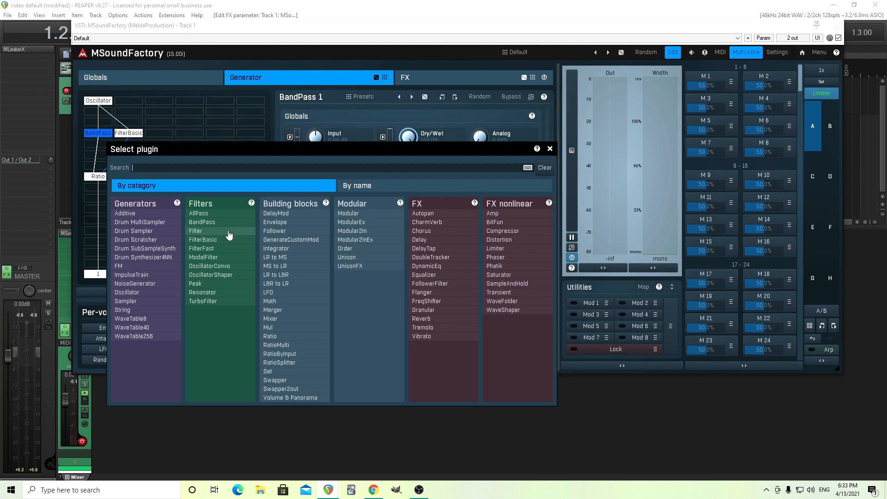
pyautogui.click(224, 248)
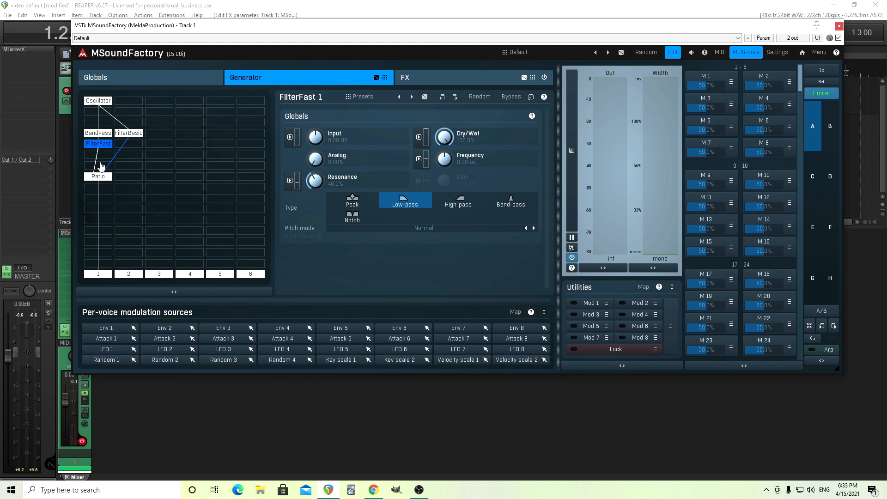
pyautogui.rightClick(100, 144)
pyautogui.click(305, 242)
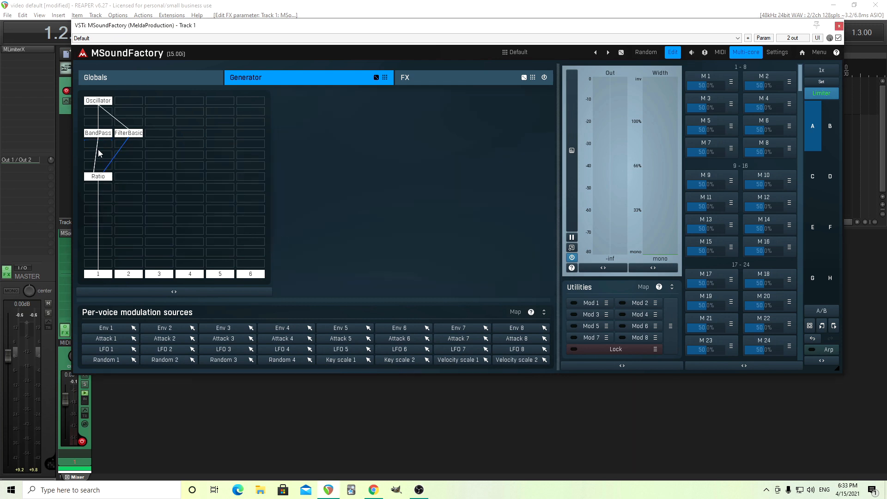
# Disable the BandPass's high-pass section and set its low-pass slope to LP 24.
pyautogui.click(98, 133)
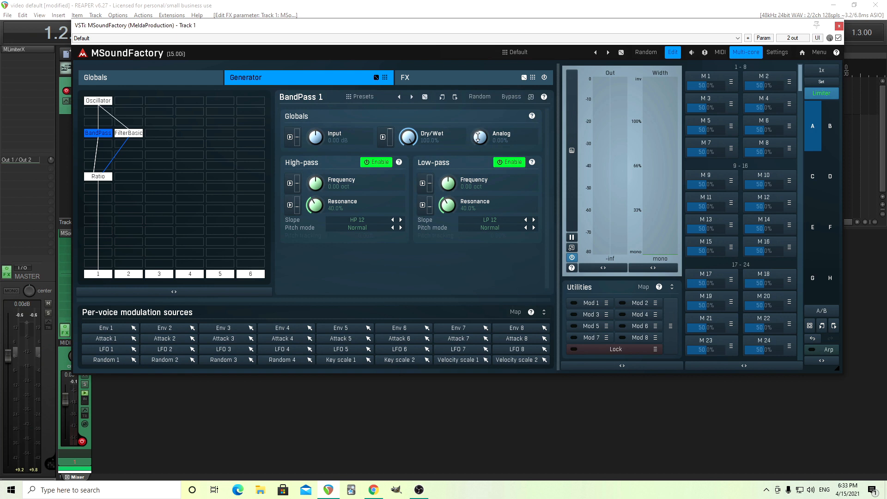
pyautogui.click(376, 161)
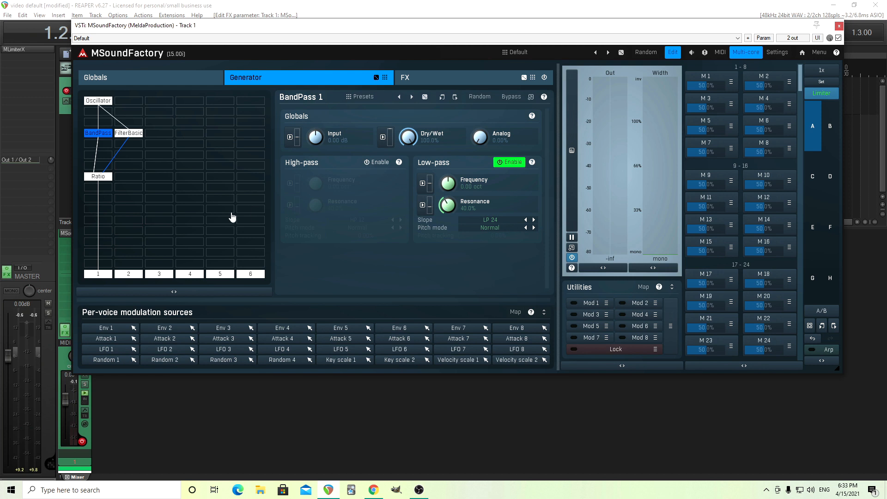
pyautogui.click(98, 177)
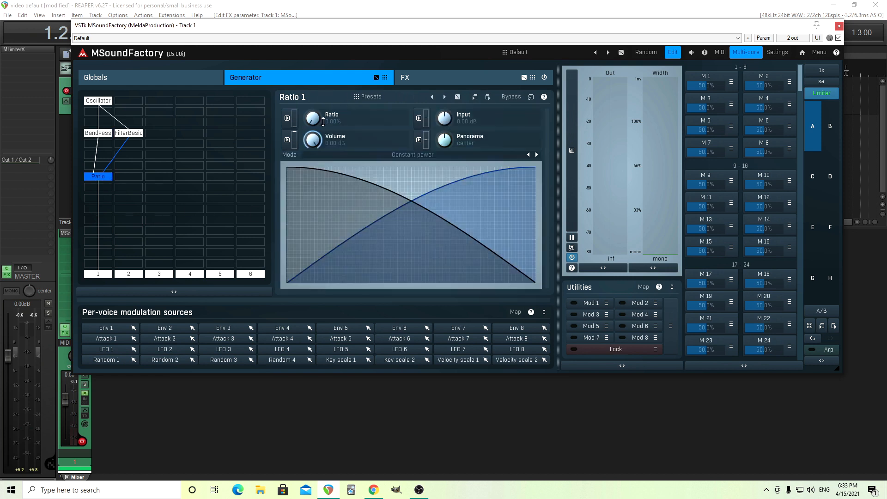
# Set the BandPass's Analog amount to 75%.
pyautogui.click(98, 133)
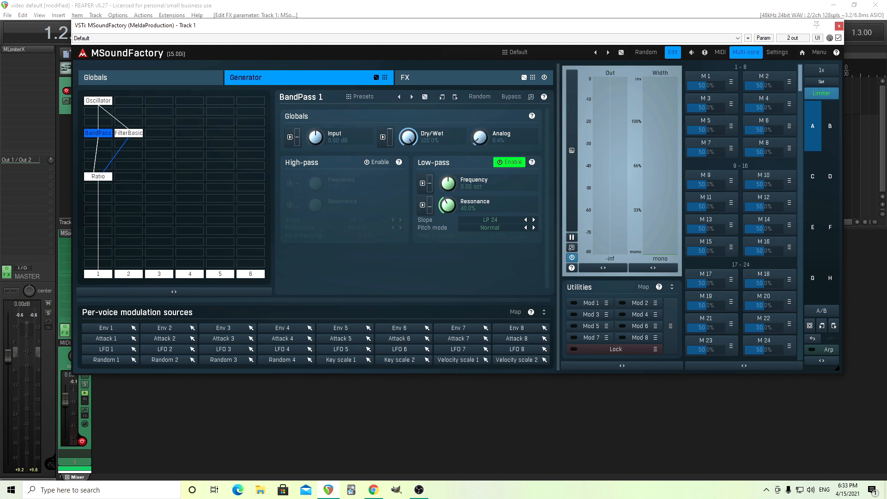
pyautogui.moveTo(479, 137); pyautogui.dragTo(479, 110)
pyautogui.doubleClick(479, 138)
pyautogui.click(449, 189)
pyautogui.click(474, 206)
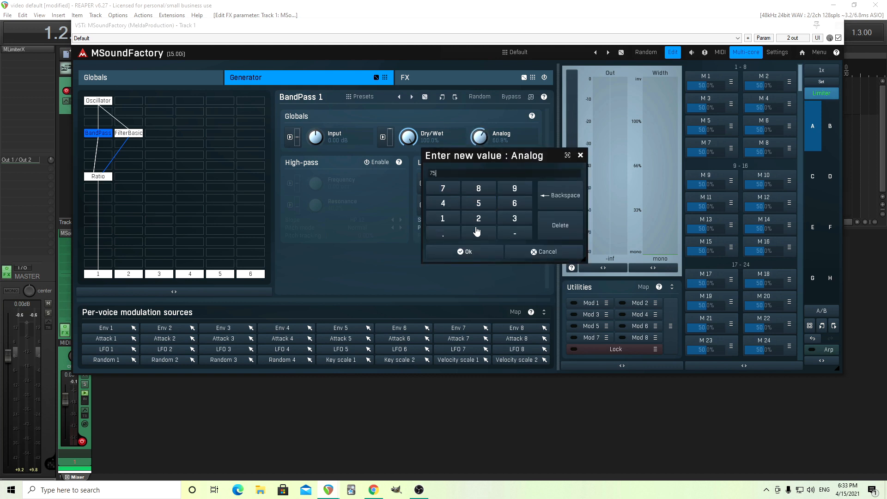
pyautogui.click(480, 253)
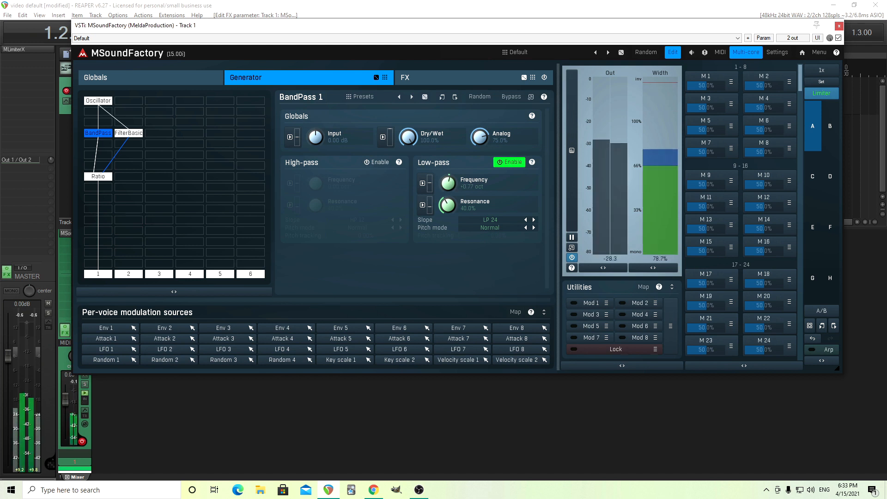
# Audition the BandPass's low-pass frequency down to about -3 oct and set its resonance to about 57.6%.
pyautogui.moveTo(448, 183); pyautogui.dragTo(448, 167)
pyautogui.moveTo(448, 205); pyautogui.dragTo(448, 189)
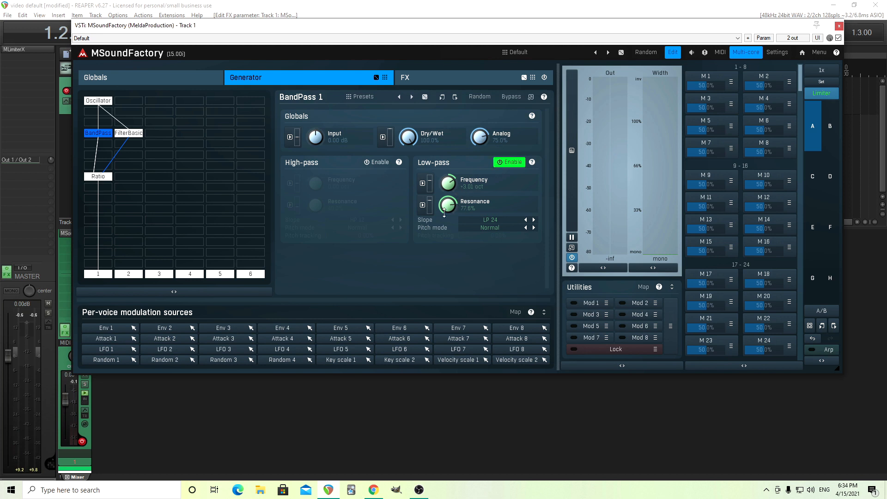
pyautogui.moveTo(448, 204); pyautogui.dragTo(448, 224)
# Modulate the low-pass frequency with LFO 1 at 44% depth, and enable the LFO's tempo sync with length 1/2.
pyautogui.moveTo(134, 354); pyautogui.dragTo(423, 188)
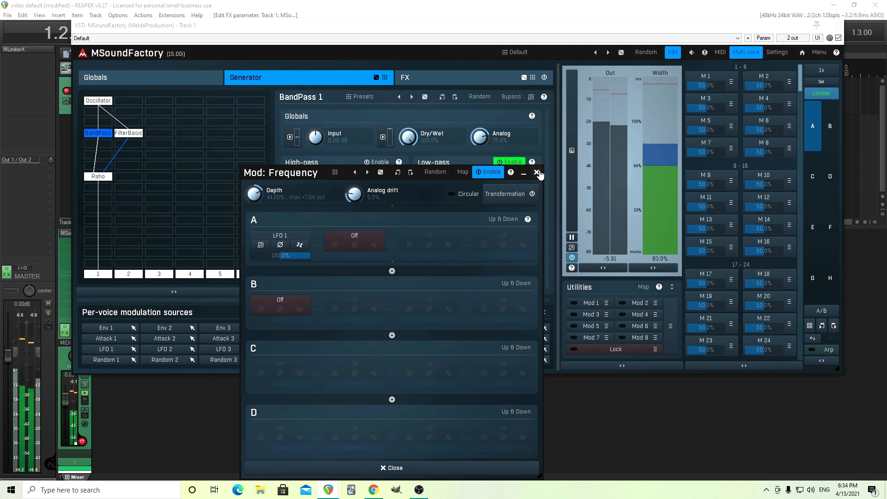
pyautogui.click(261, 245)
pyautogui.click(266, 244)
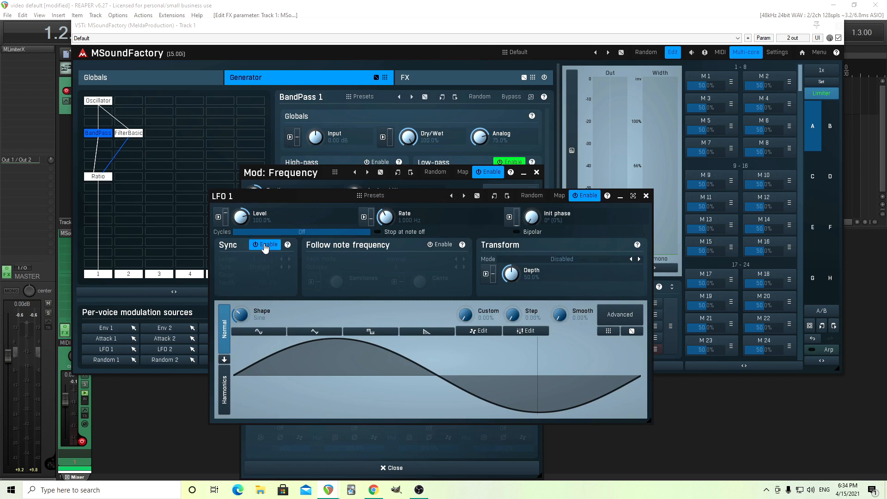
pyautogui.click(261, 260)
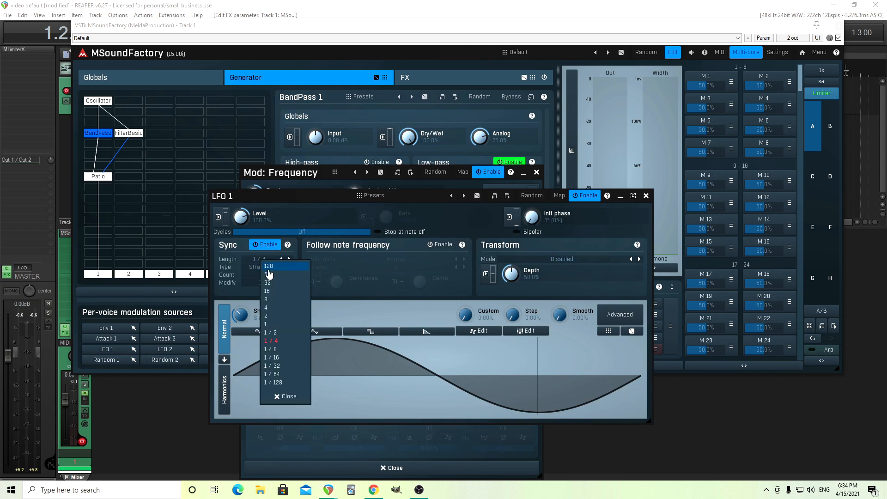
pyautogui.click(284, 333)
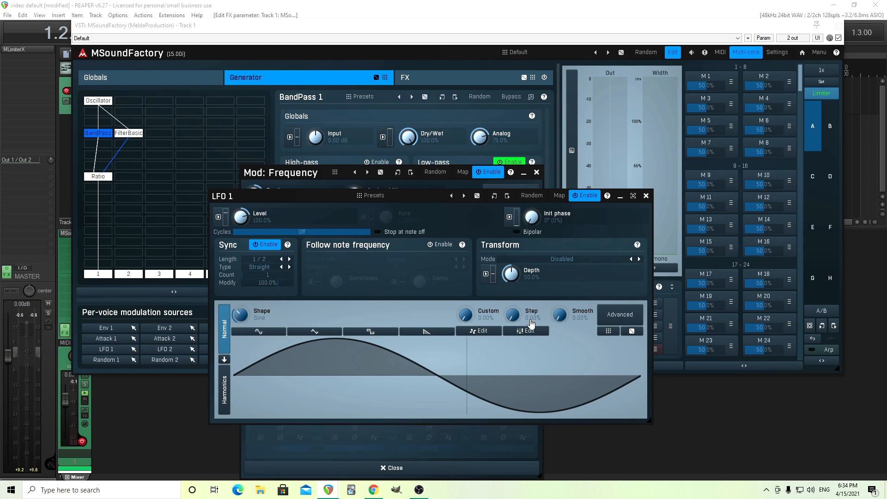
# Set LFO 1's Step amount to 100%.
pyautogui.moveTo(514, 316); pyautogui.dragTo(514, 275)
pyautogui.moveTo(514, 312); pyautogui.dragTo(514, 277)
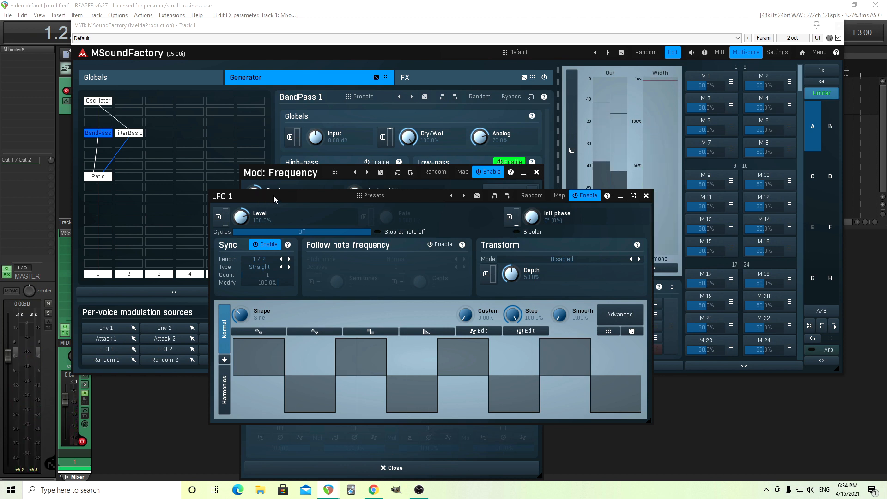
pyautogui.moveTo(269, 196); pyautogui.dragTo(394, 139)
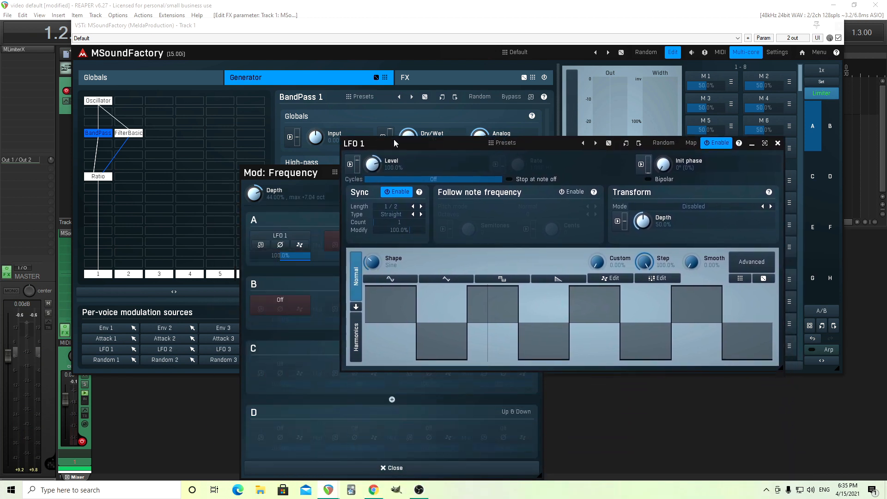
# Reshape steps 2 to 8 of LFO 1's step sequence to about 80, 20, 70, 17, 70, 15 and 75%, and accept.
pyautogui.click(659, 275)
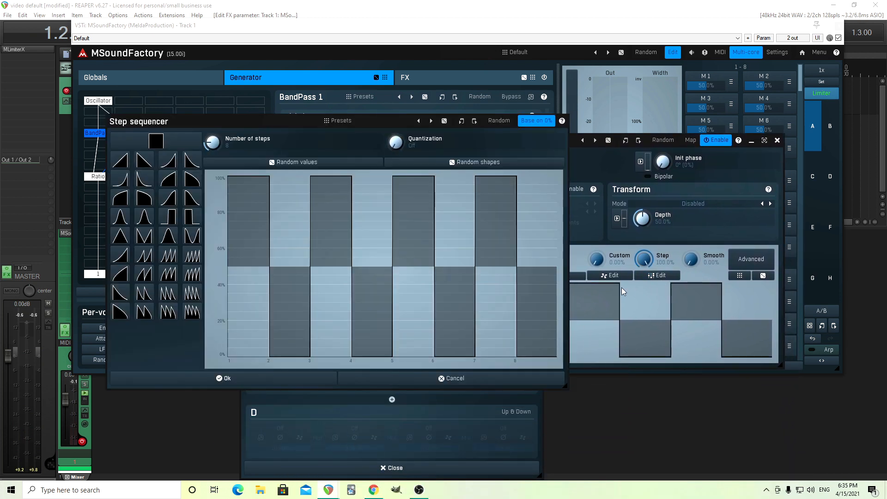
pyautogui.click(291, 212)
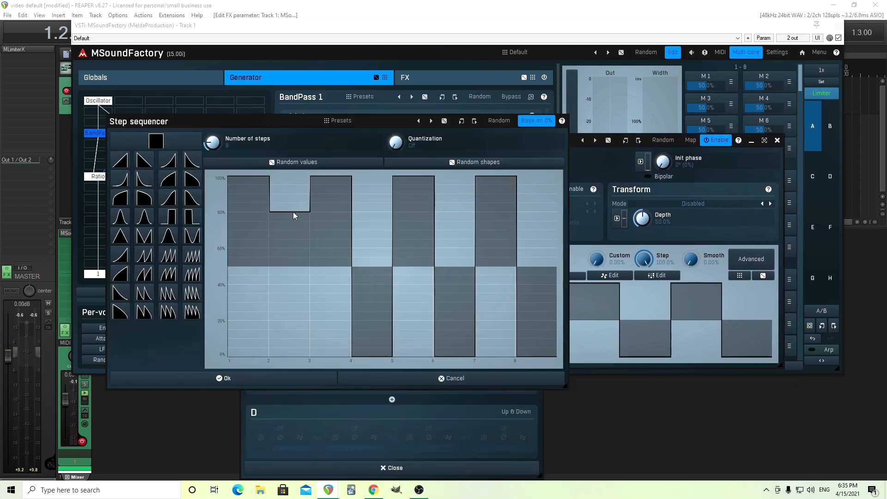
pyautogui.click(331, 322)
pyautogui.click(372, 234)
pyautogui.click(413, 325)
pyautogui.click(453, 233)
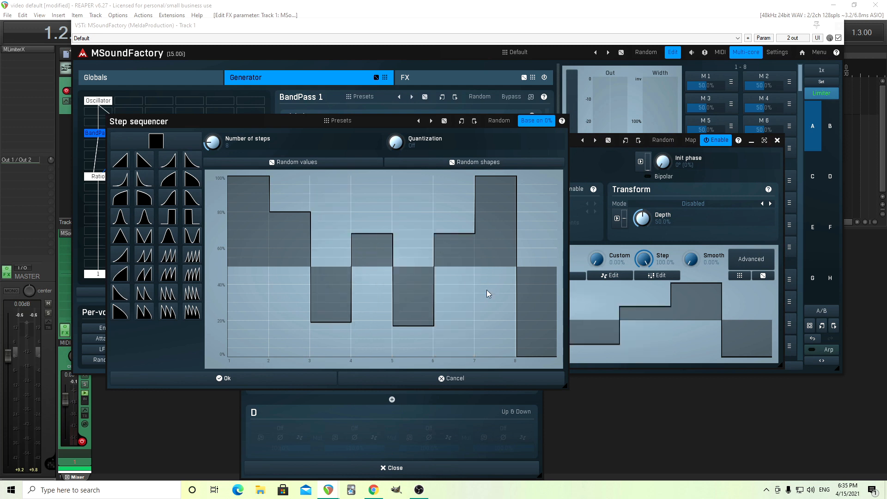
pyautogui.click(494, 328)
pyautogui.click(535, 219)
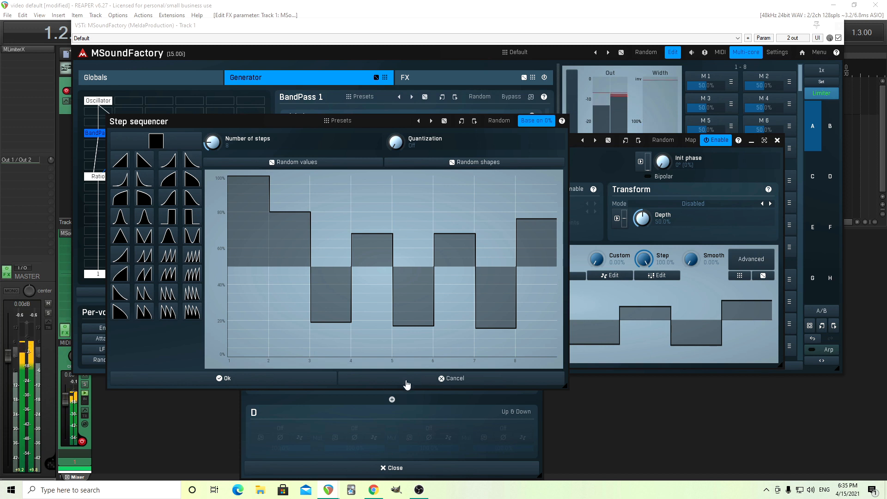
pyautogui.click(313, 382)
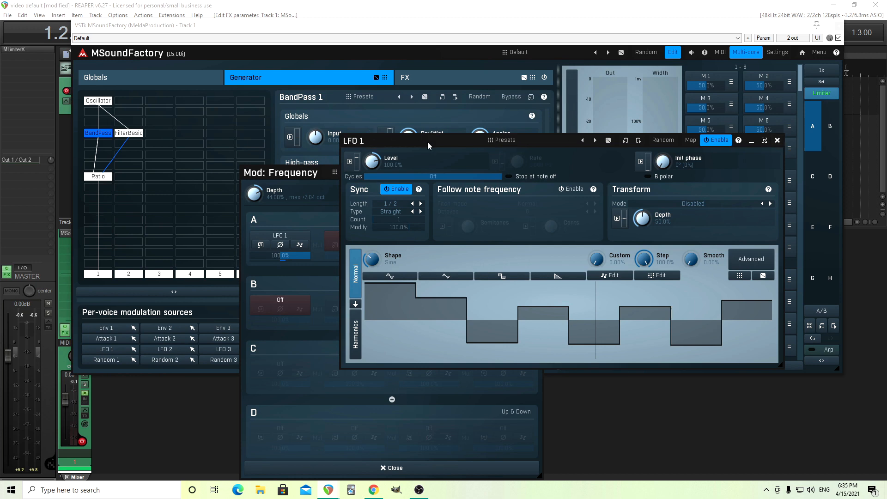
pyautogui.click(777, 140)
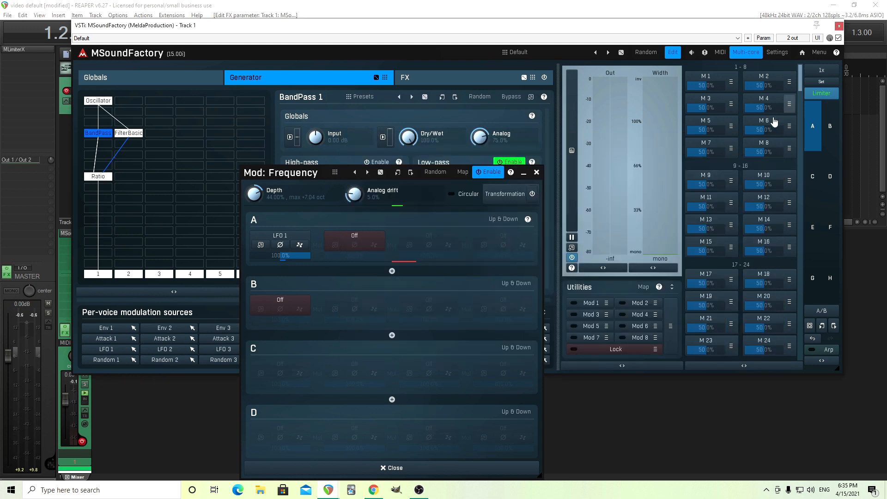
pyautogui.click(536, 172)
# Open the Step Moder preset in slot B outside edit mode and set its sequencer steps 4 to 7 to about 71, 31, 36 and 63%.
pyautogui.click(830, 126)
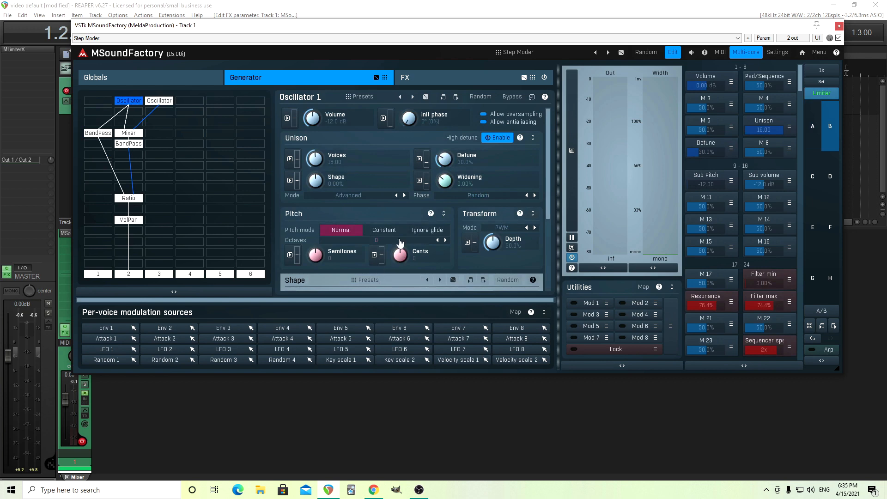
pyautogui.click(672, 52)
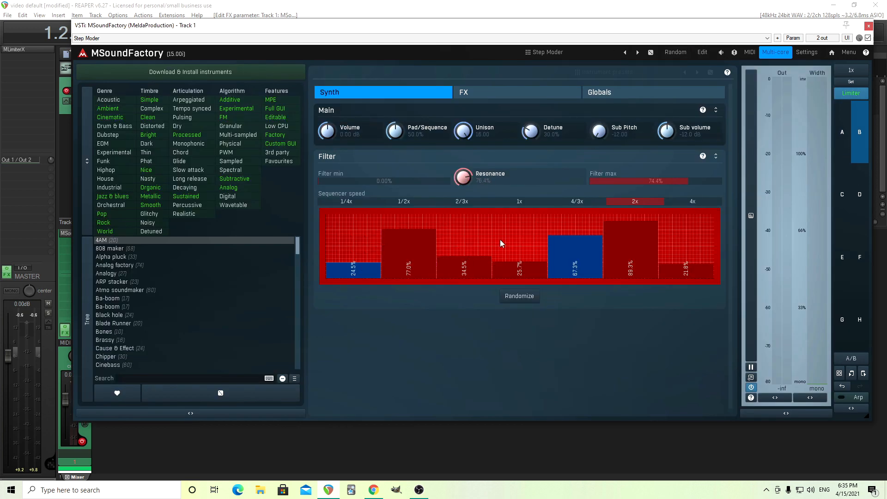
pyautogui.click(527, 232)
pyautogui.click(582, 259)
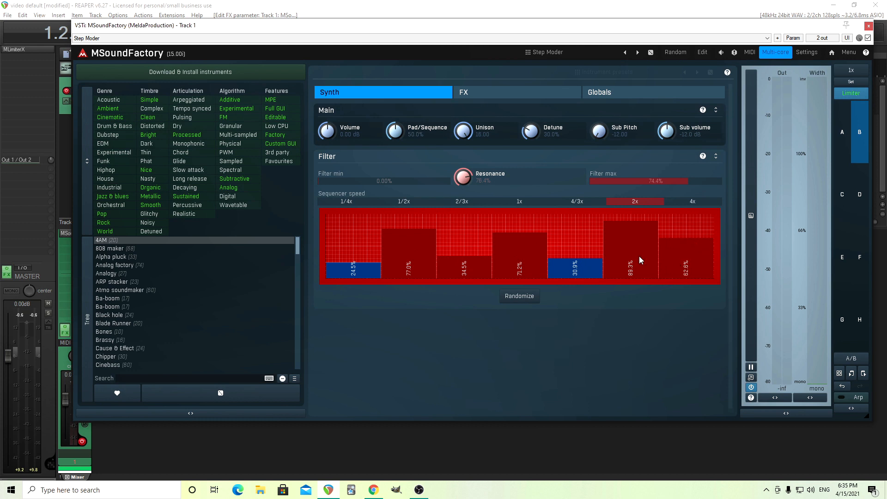
pyautogui.click(639, 255)
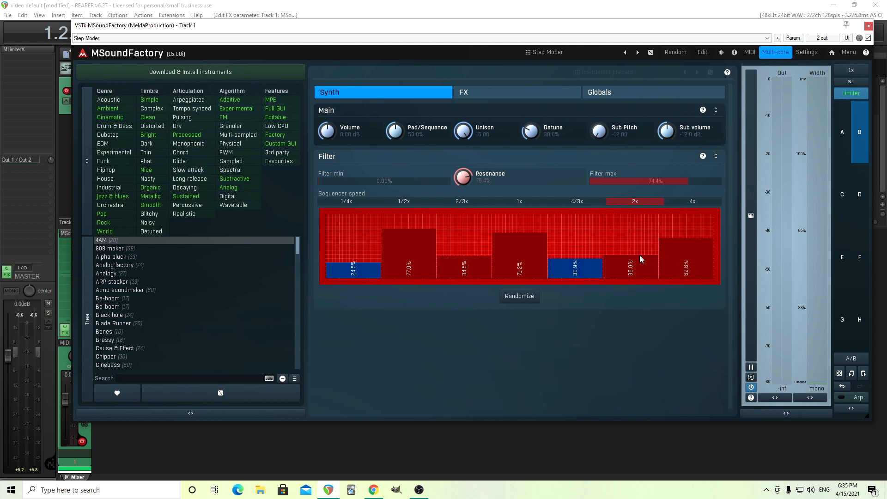
# Return to slot A in edit mode, assign the Ratio block's ratio to multiparameter 1 with Quick learn, and leave it at 0%.
pyautogui.click(842, 153)
pyautogui.click(705, 53)
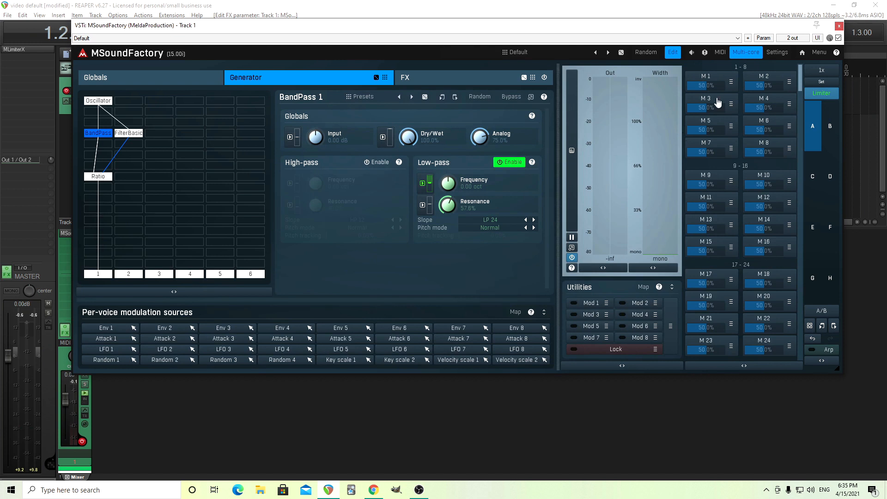
pyautogui.click(98, 176)
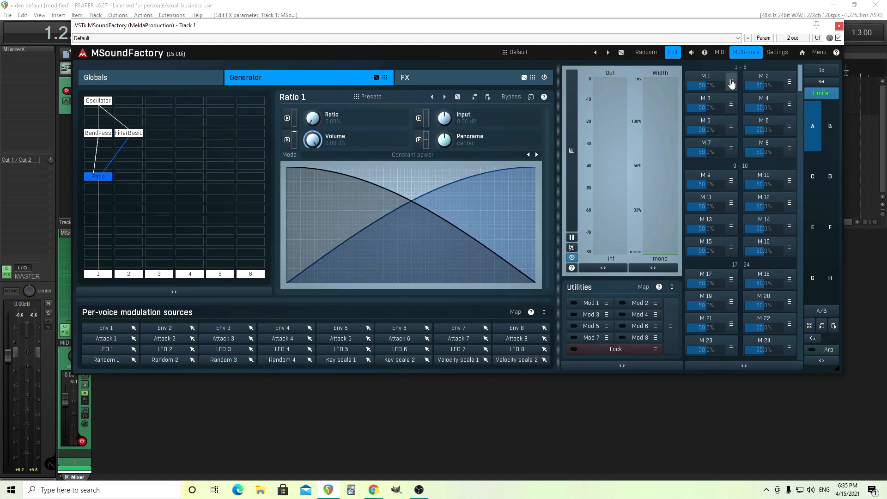
pyautogui.click(732, 83)
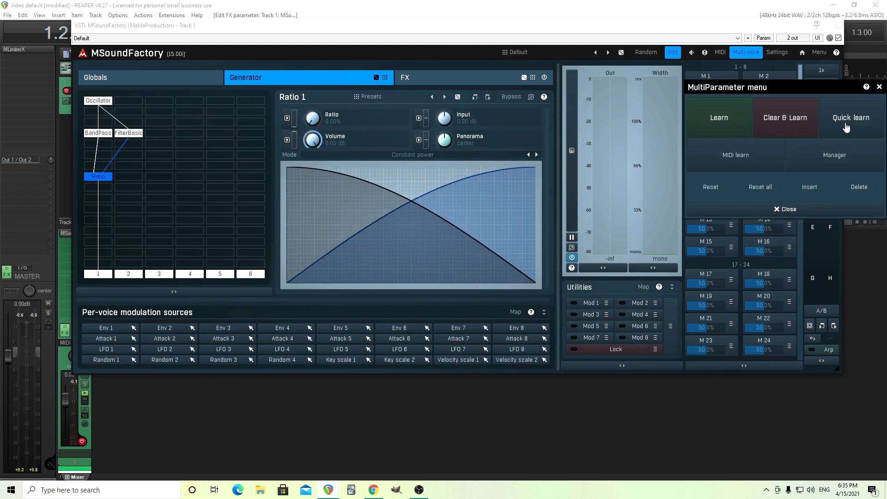
pyautogui.click(845, 120)
pyautogui.moveTo(315, 120); pyautogui.dragTo(315, 92)
pyautogui.rightClick(315, 121)
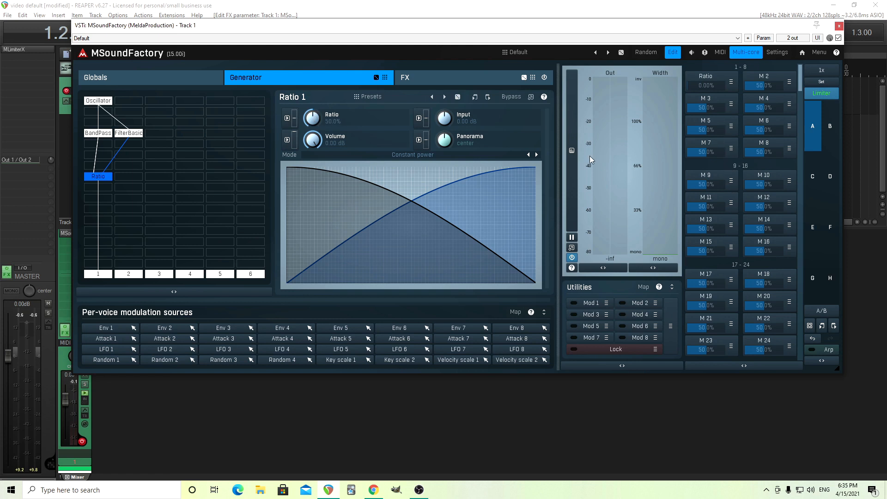
pyautogui.moveTo(710, 86)
pyautogui.mouseDown()
pyautogui.moveTo(711, 76)
pyautogui.moveTo(711, 90)
pyautogui.mouseUp()
# Open the step sequencer of LFO 1.
pyautogui.click(118, 351)
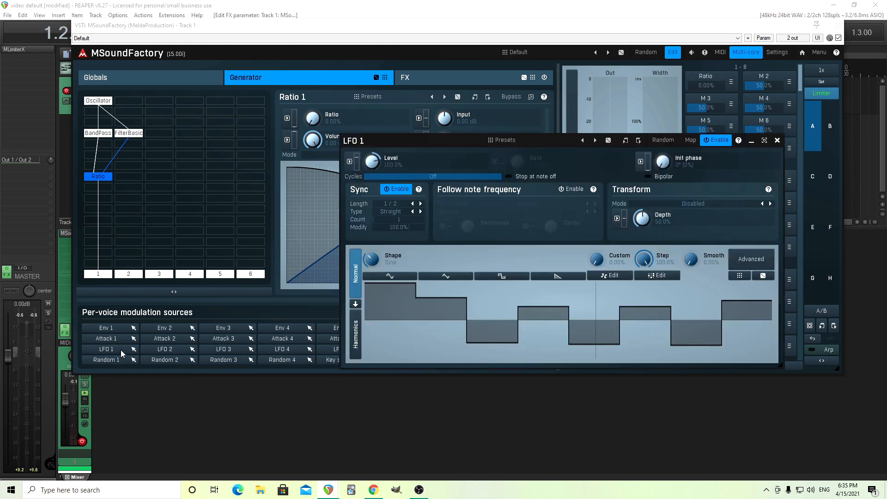
pyautogui.moveTo(409, 138); pyautogui.dragTo(173, 77)
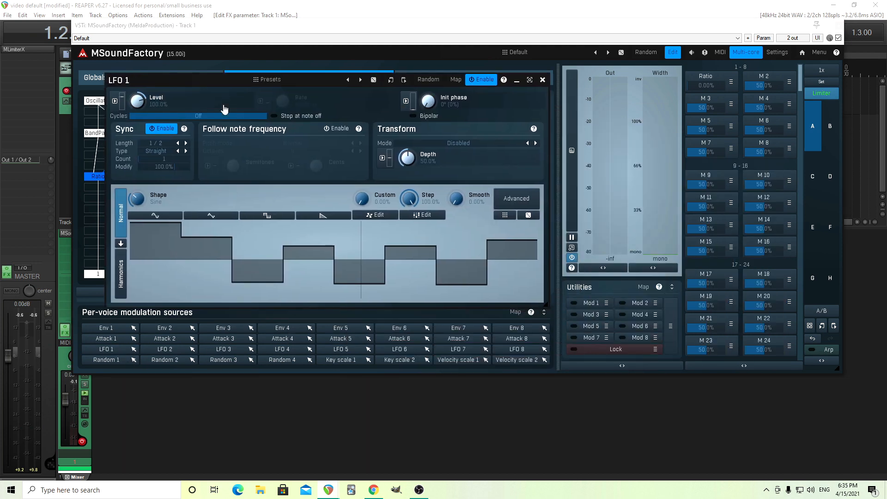
pyautogui.click(431, 224)
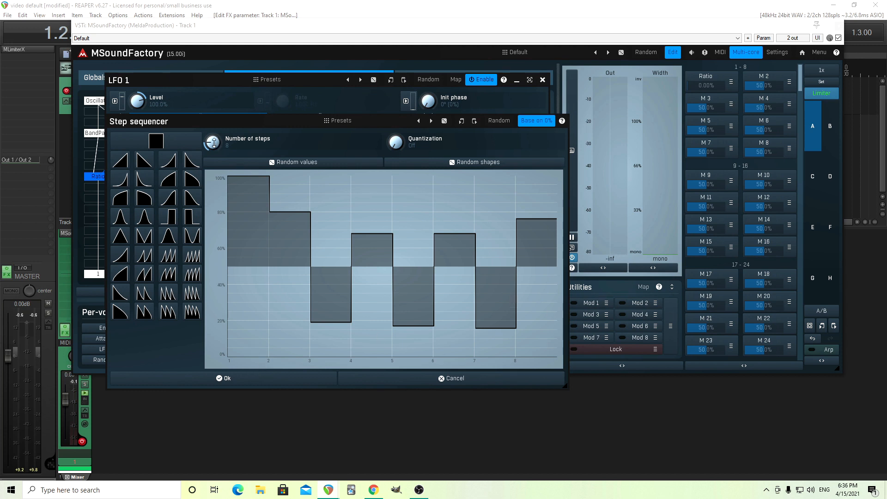
# Try 14 steps in the step sequencer and restore the number of steps to 8.
pyautogui.moveTo(213, 143); pyautogui.dragTo(213, 125)
pyautogui.click(213, 142)
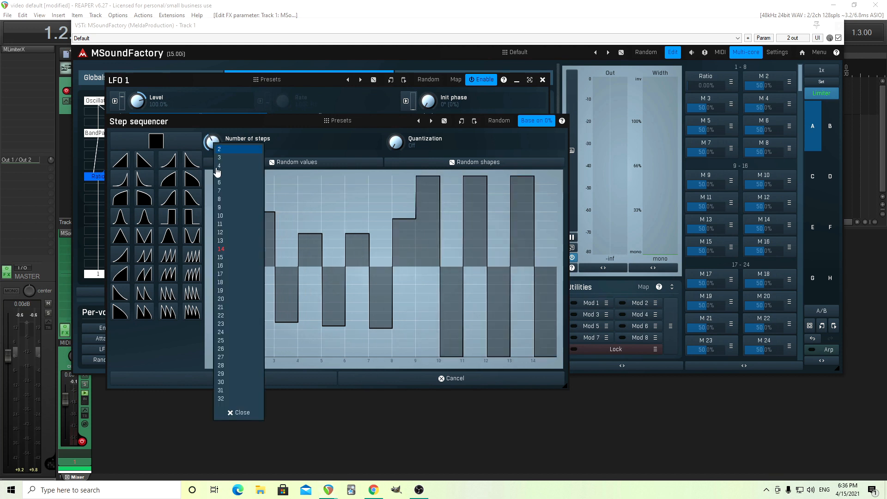
pyautogui.click(233, 201)
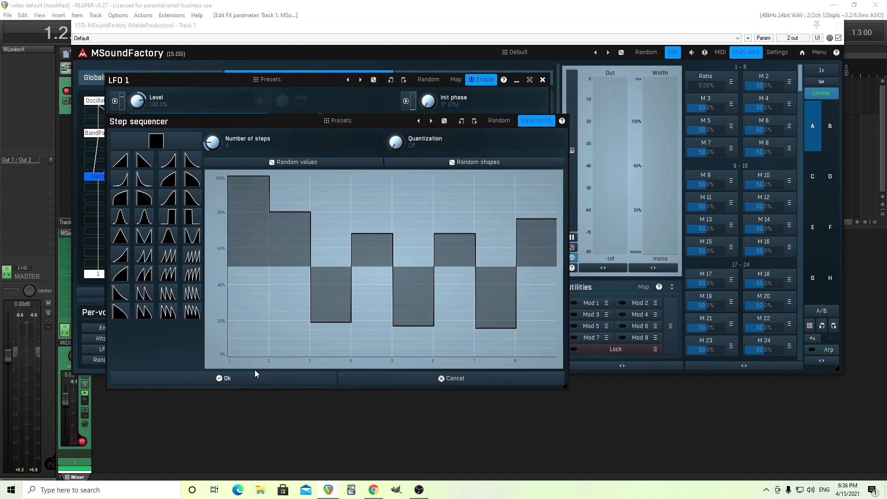
# Assign Value 1 of LFO 1's step sequencer to multiparameter 9 with Quick learn and open that multiparameter's settings.
pyautogui.click(731, 181)
pyautogui.click(837, 215)
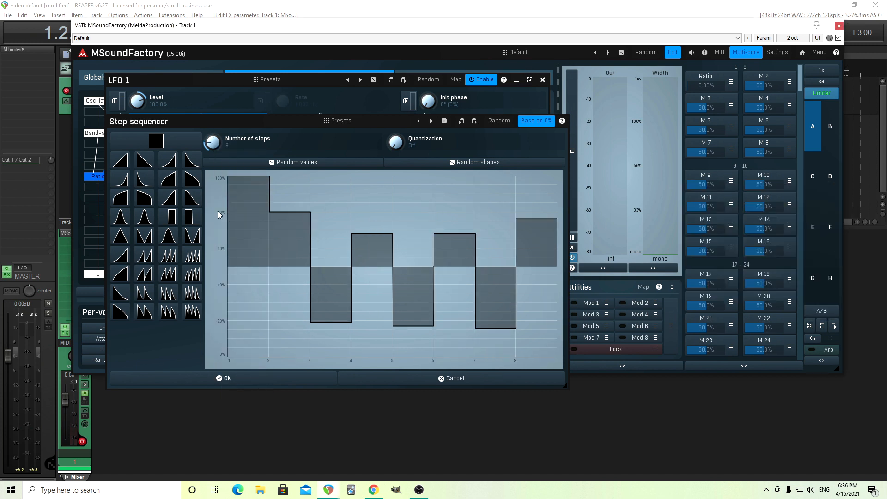
pyautogui.moveTo(245, 206)
pyautogui.mouseDown()
pyautogui.moveTo(265, 317)
pyautogui.moveTo(252, 174)
pyautogui.mouseUp()
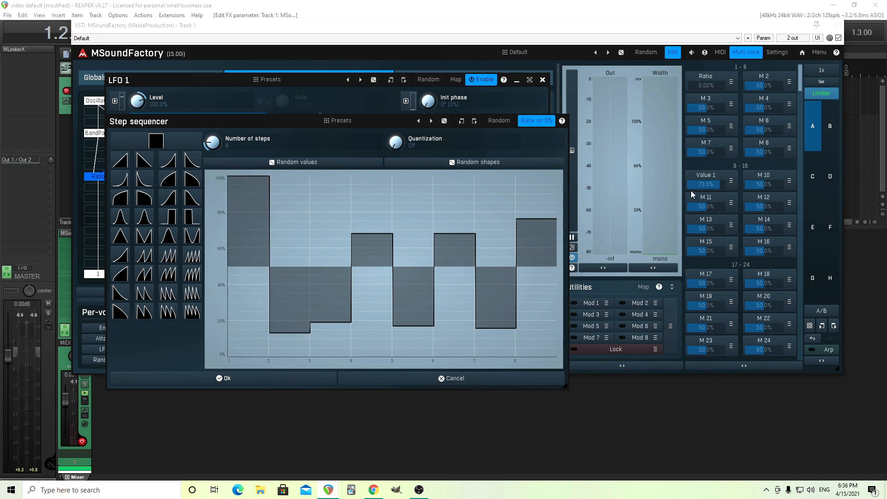
pyautogui.click(705, 175)
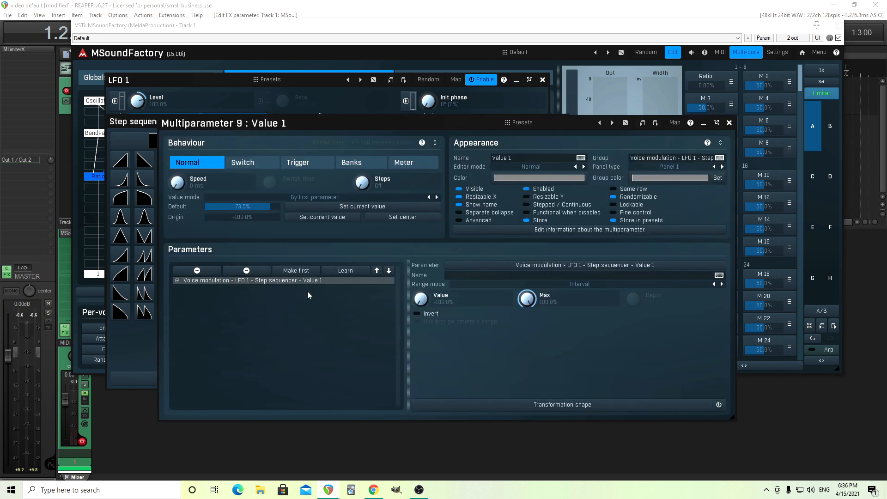
# Assign Value 2 and Value 3 of LFO 1's step sequencer to multiparameters 10 and 11 with Quick learn.
pyautogui.click(729, 123)
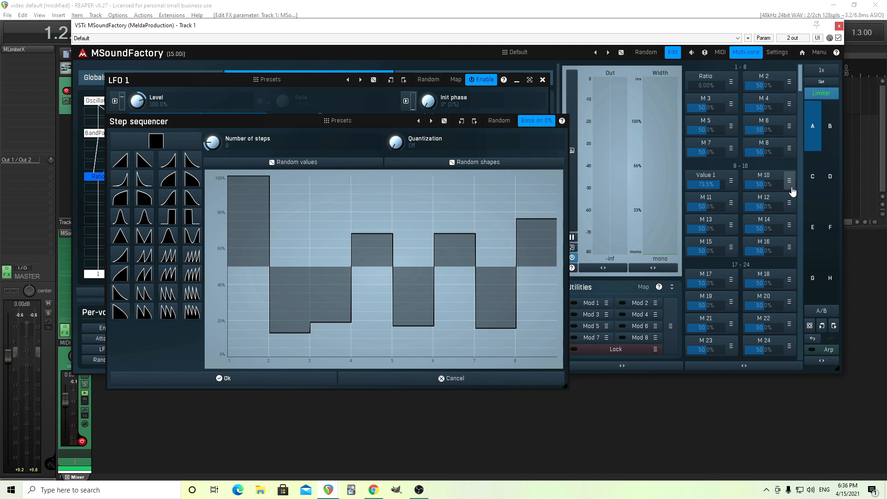
pyautogui.click(792, 192)
pyautogui.click(867, 231)
pyautogui.moveTo(291, 206); pyautogui.dragTo(283, 241)
pyautogui.click(734, 210)
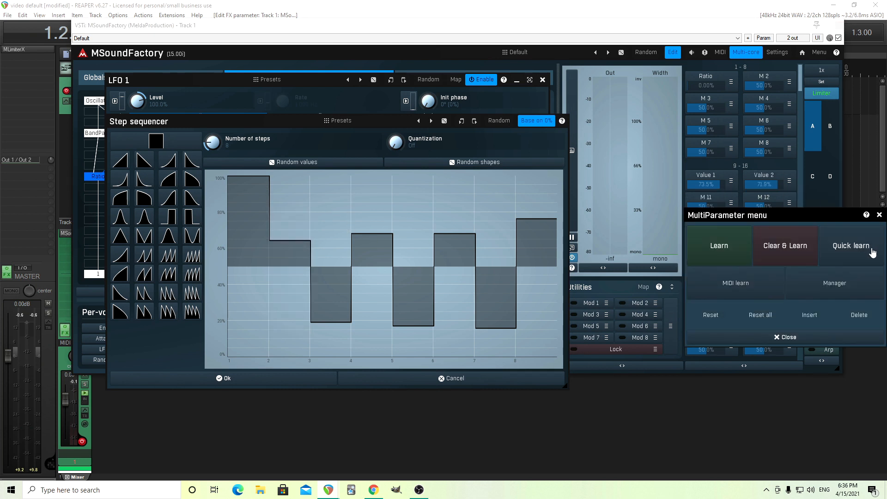
pyautogui.click(872, 251)
pyautogui.click(327, 219)
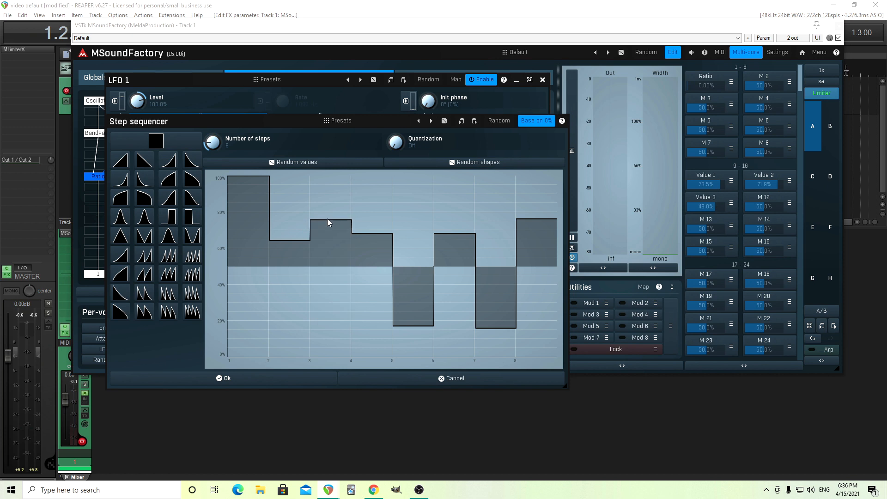
# Assign Value 4 and Value 5 of the step sequencer to multiparameters 12 and 13 with Quick learn.
pyautogui.click(790, 204)
pyautogui.click(869, 245)
pyautogui.click(368, 261)
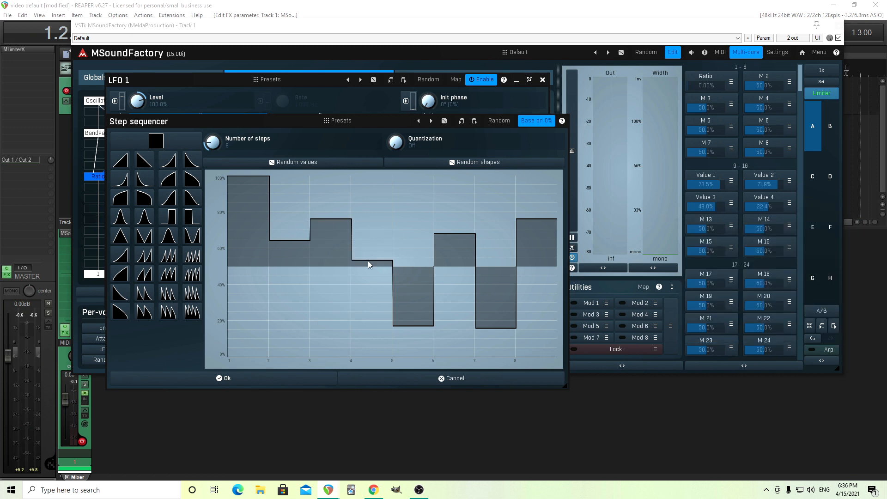
pyautogui.click(731, 225)
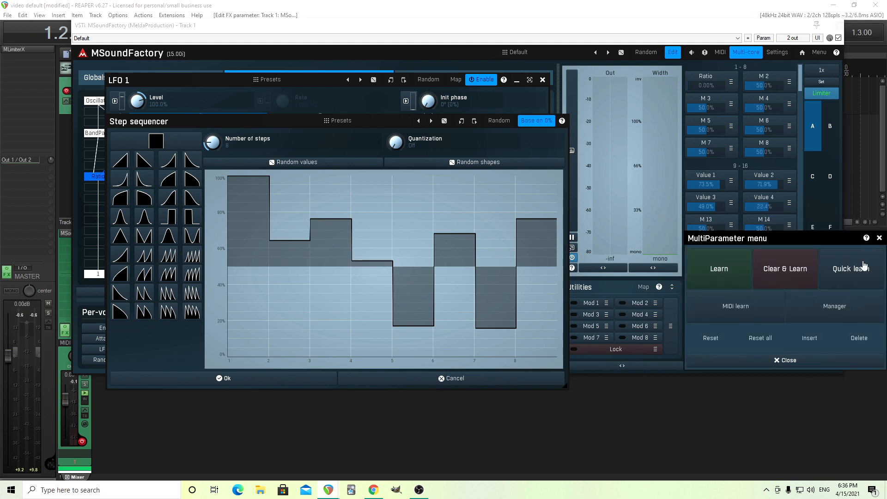
pyautogui.click(863, 266)
pyautogui.click(413, 229)
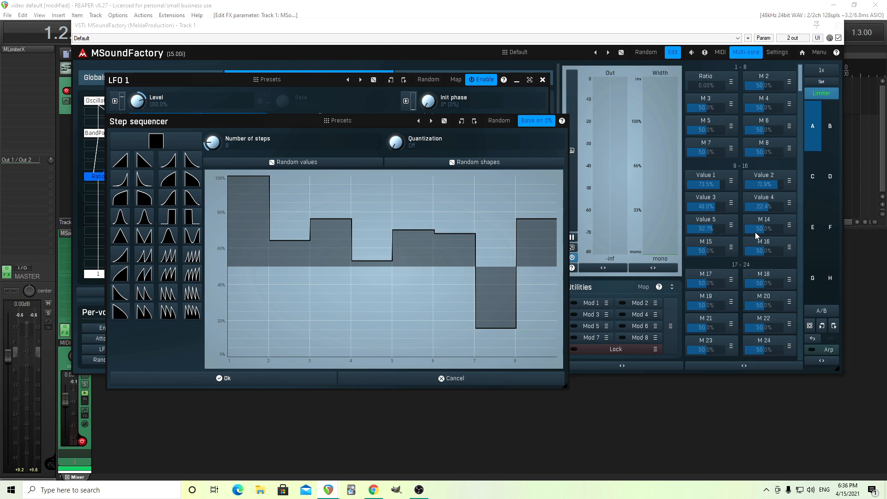
# Assign Value 6 and Value 7 of the step sequencer to multiparameters 14 and 15 with Quick learn.
pyautogui.click(788, 225)
pyautogui.click(860, 266)
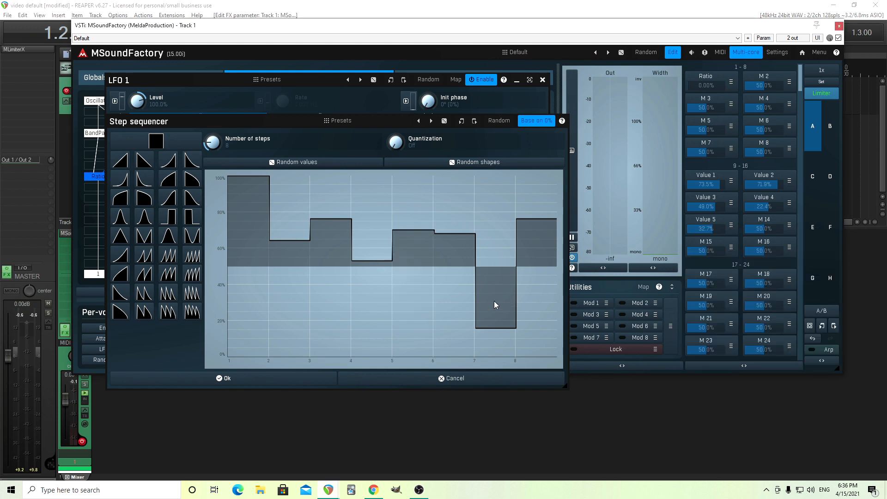
pyautogui.click(467, 267)
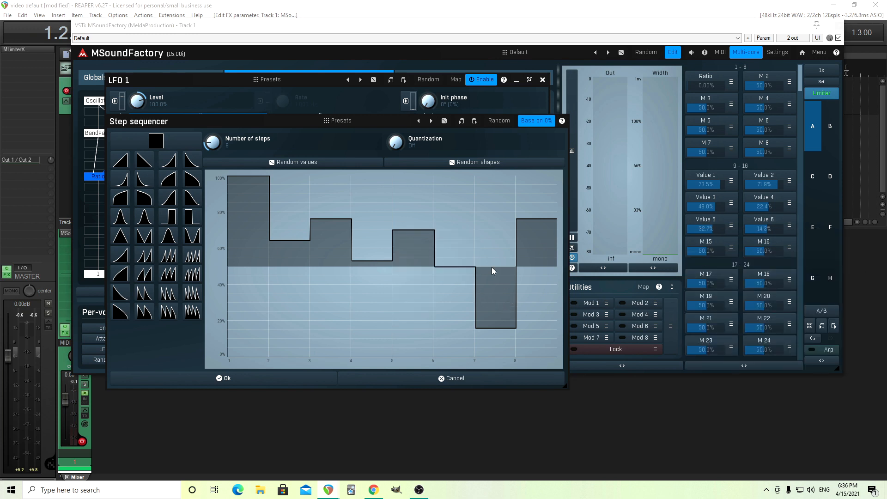
pyautogui.click(731, 247)
pyautogui.click(850, 289)
pyautogui.click(492, 212)
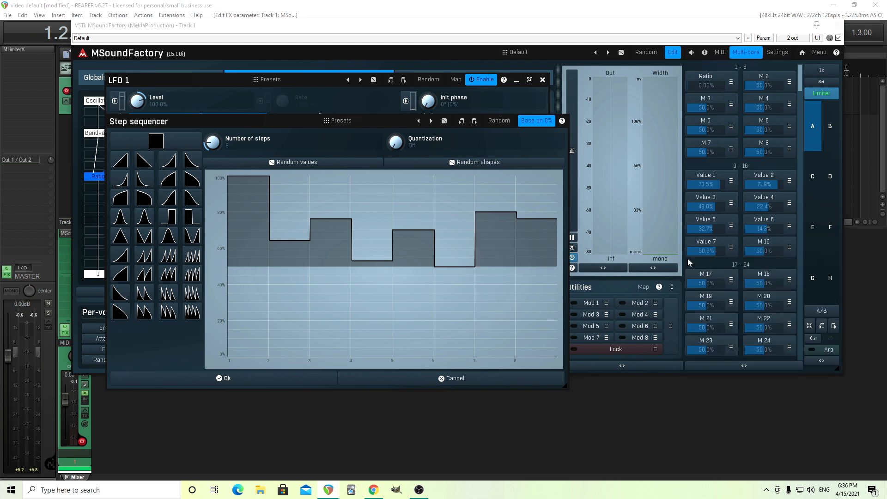
# Assign Value 8 of the step sequencer to multiparameter 16 with Quick learn.
pyautogui.click(788, 248)
pyautogui.click(851, 287)
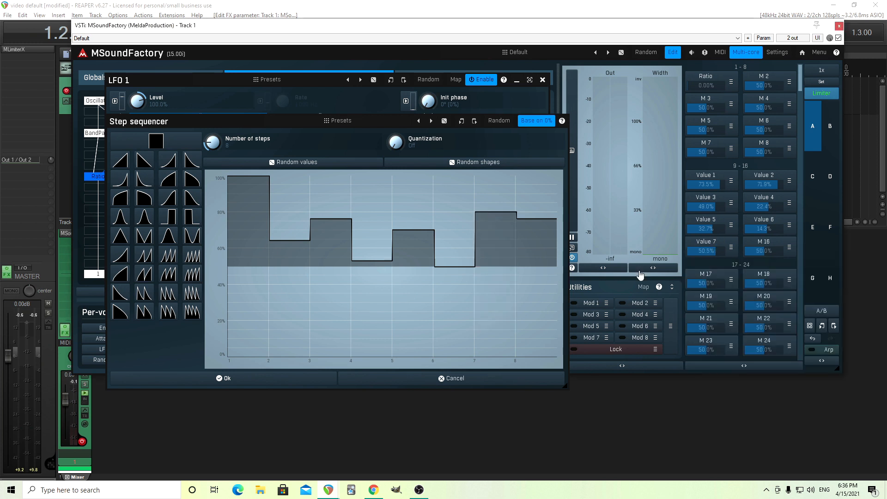
pyautogui.click(539, 265)
pyautogui.click(789, 252)
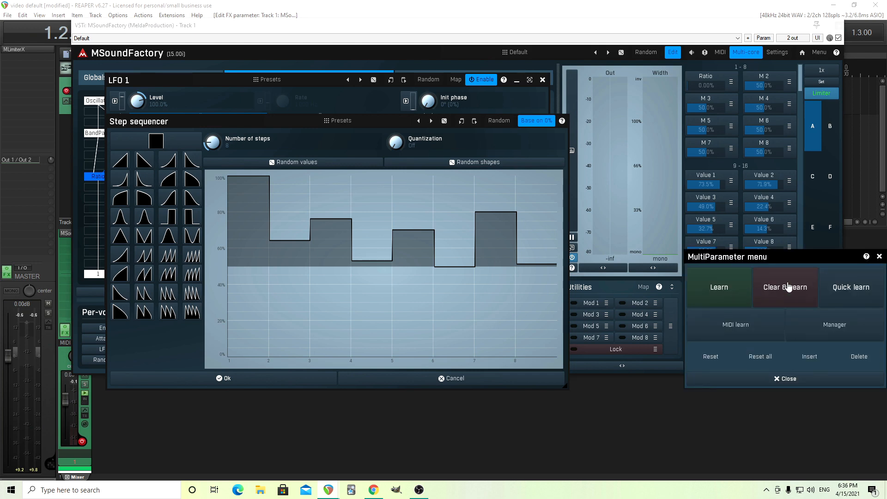
pyautogui.click(879, 257)
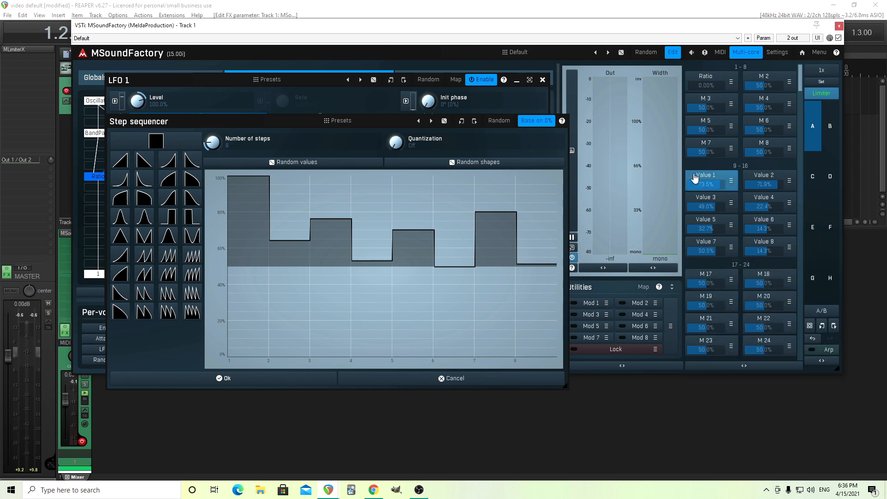
# Review the behaviour and appearance settings of multiparameter 9, Value 1.
pyautogui.click(703, 178)
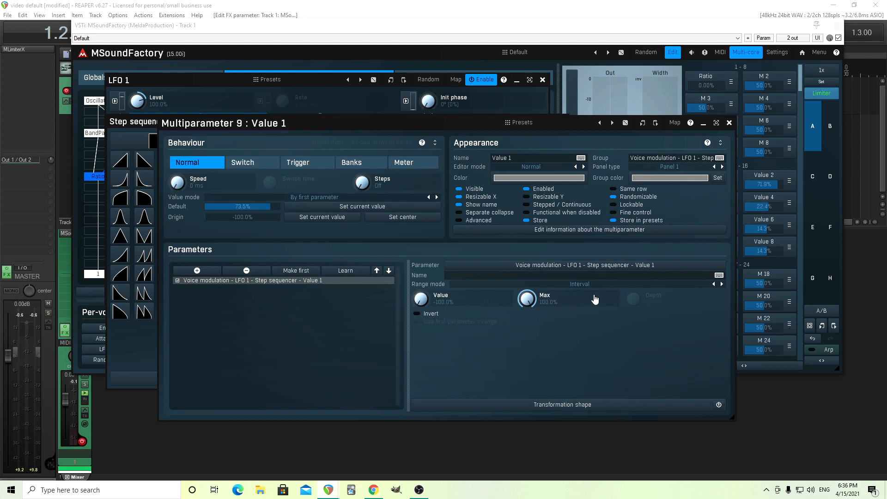
pyautogui.click(730, 124)
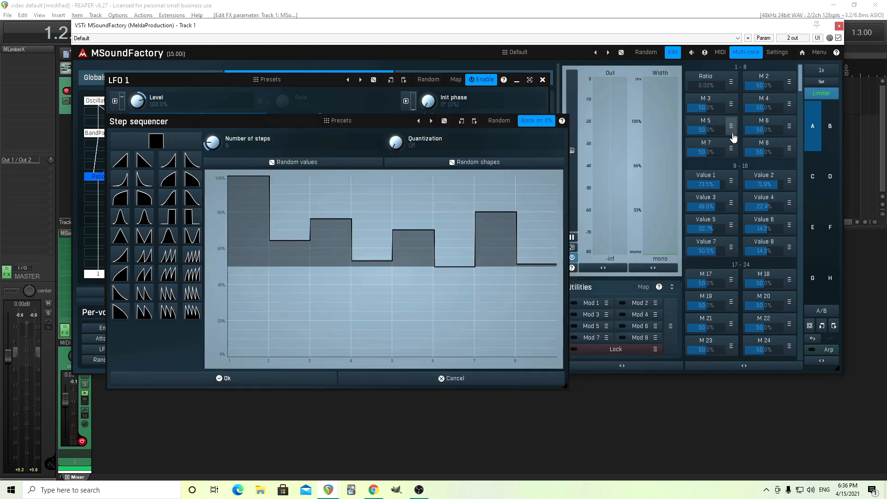
pyautogui.click(712, 179)
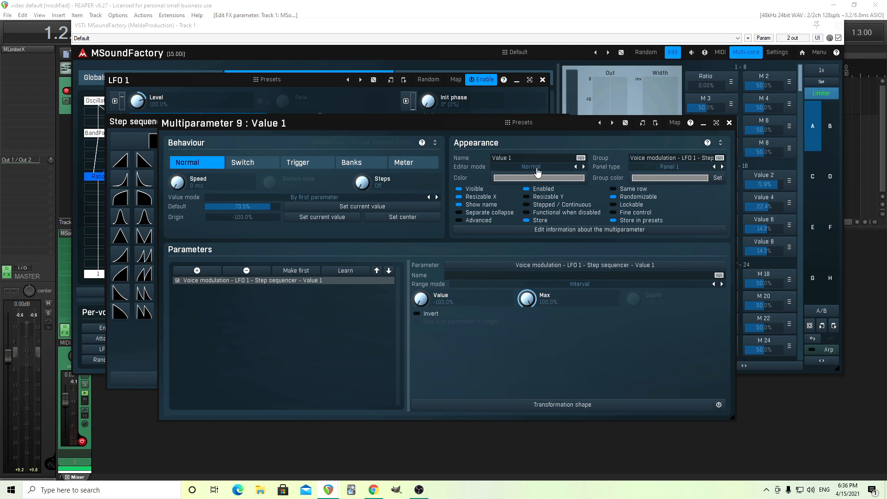
pyautogui.click(730, 123)
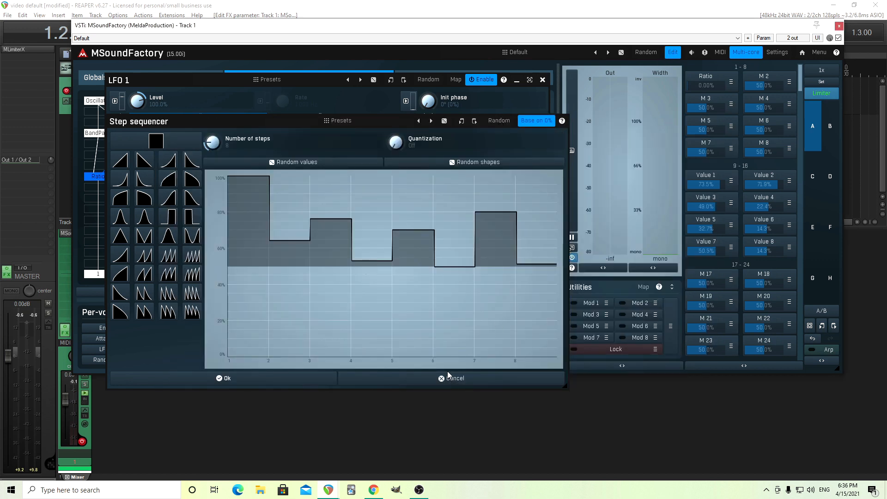
# Cancel the step sequencer editor, leave edit mode and close the LFO 1 window.
pyautogui.click(448, 374)
pyautogui.click(673, 52)
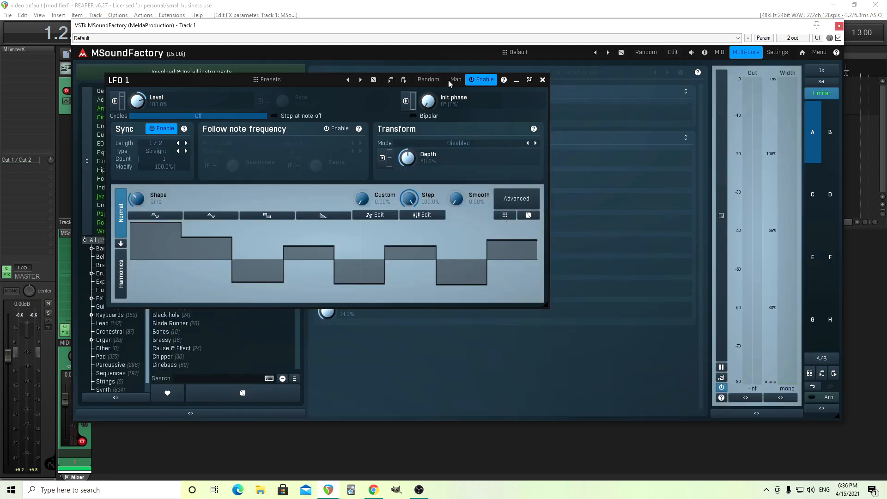
pyautogui.click(542, 79)
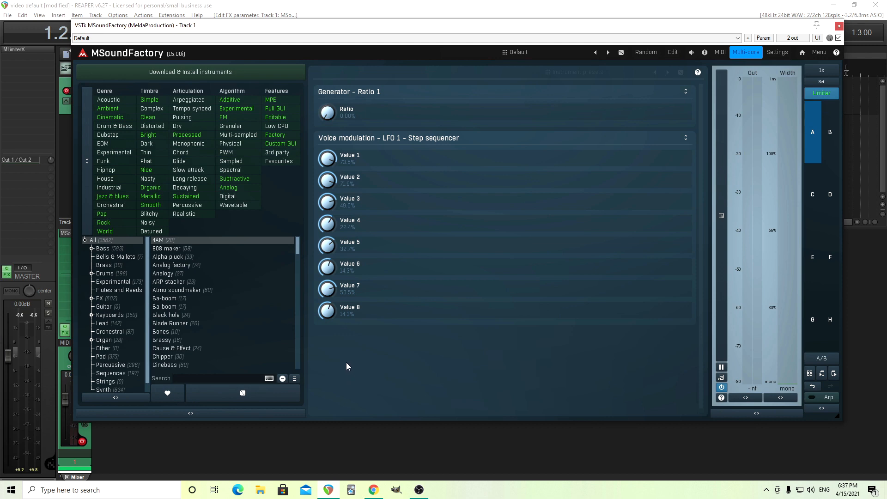
# Examine the sequencer bars on Step Moder's front panel in slot B and return to slot A.
pyautogui.click(678, 56)
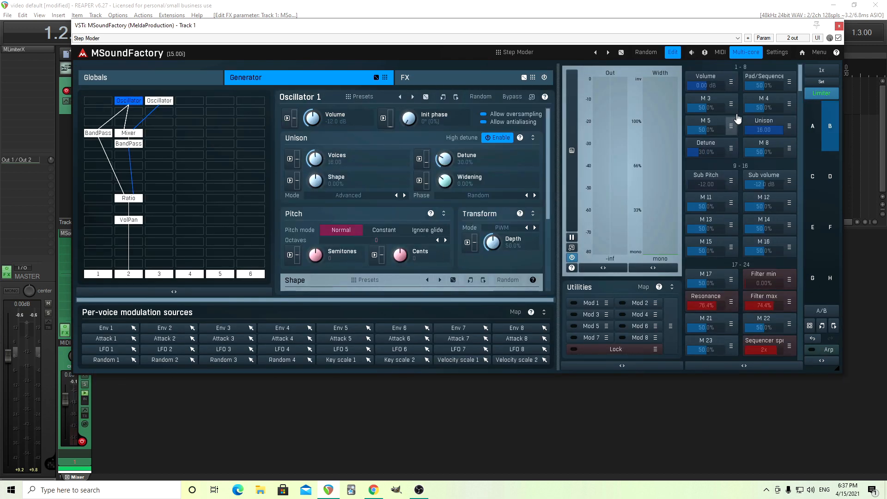
pyautogui.click(672, 52)
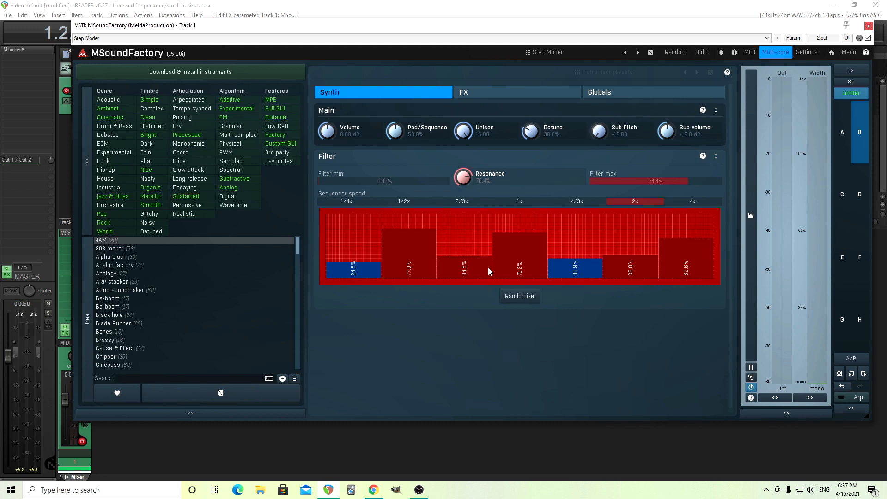
pyautogui.click(845, 126)
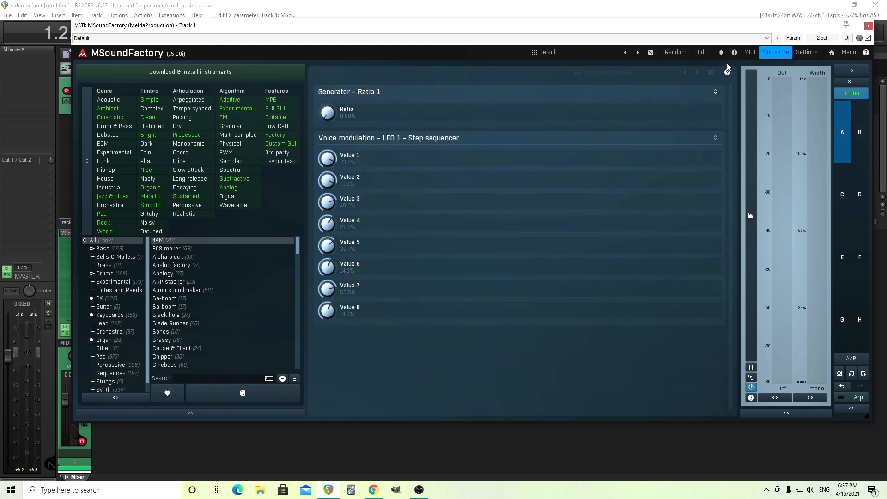
# Set the editor mode of the Value 1 multiparameter to Bars start.
pyautogui.rightClick(331, 158)
pyautogui.click(513, 168)
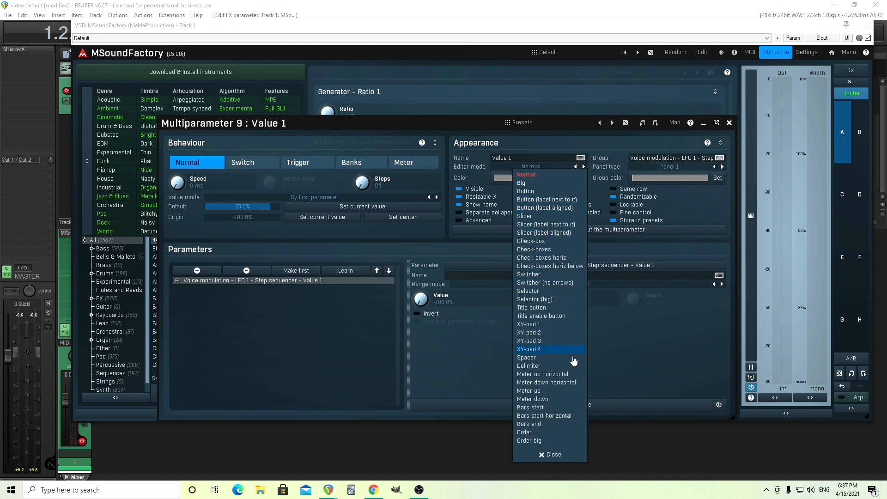
pyautogui.click(563, 408)
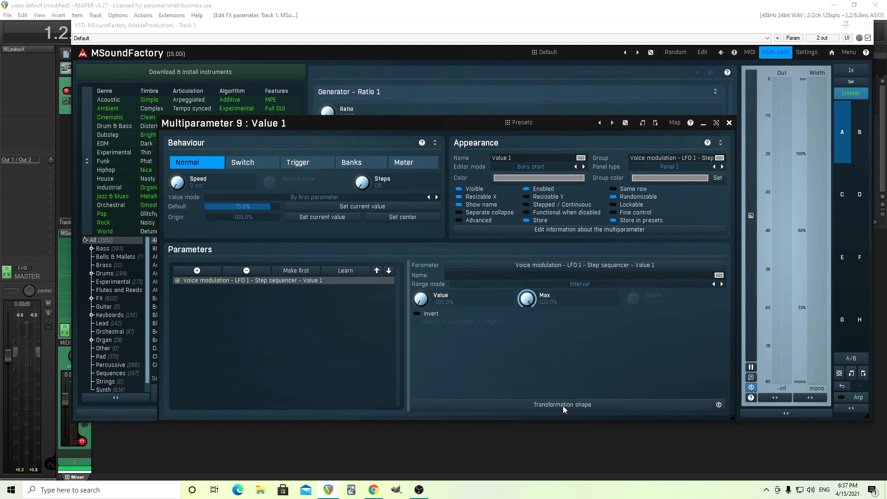
pyautogui.click(729, 122)
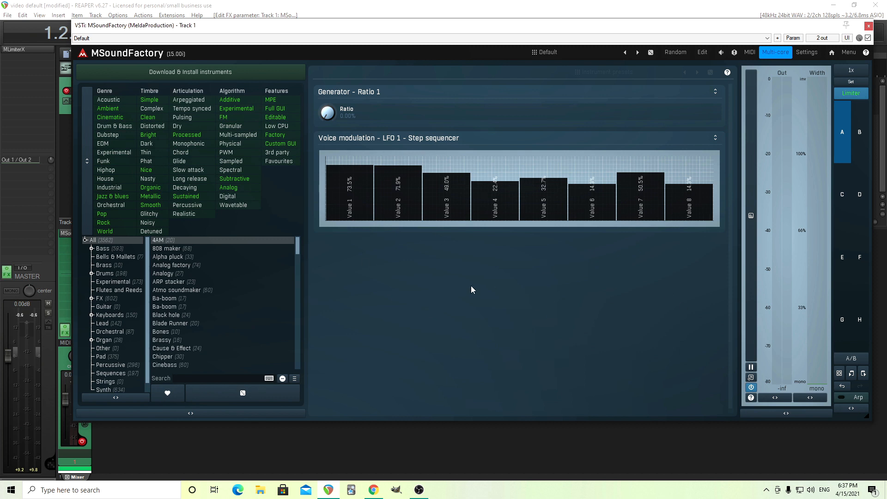
pyautogui.doubleClick(696, 202)
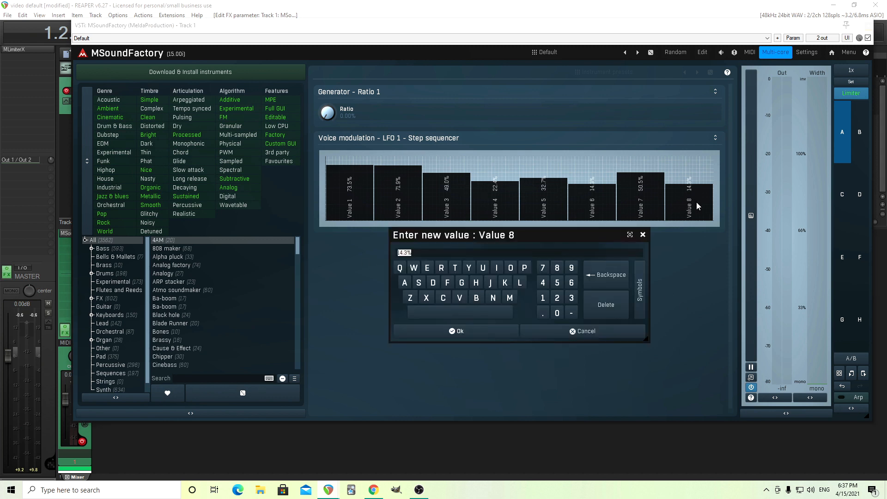
pyautogui.click(586, 336)
pyautogui.doubleClick(694, 197)
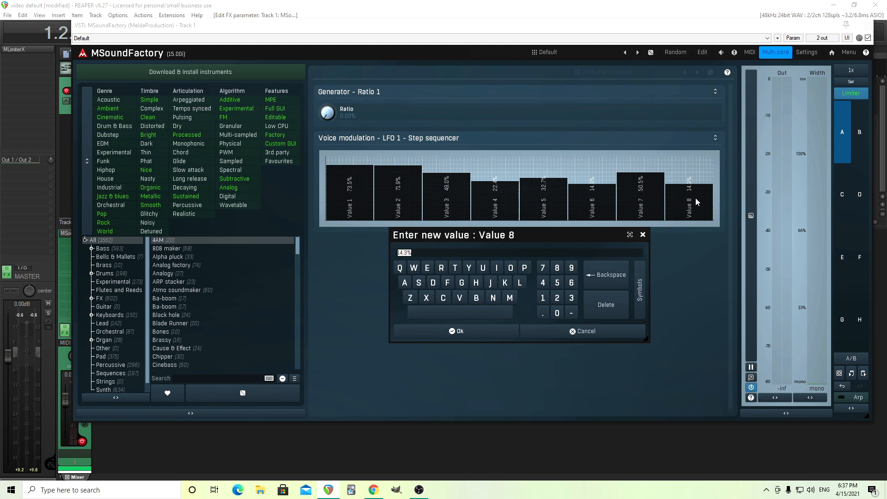
pyautogui.click(604, 337)
# Set the editor mode of the Value 8 multiparameter to Bars end and return to the instrument's front panel.
pyautogui.click(710, 54)
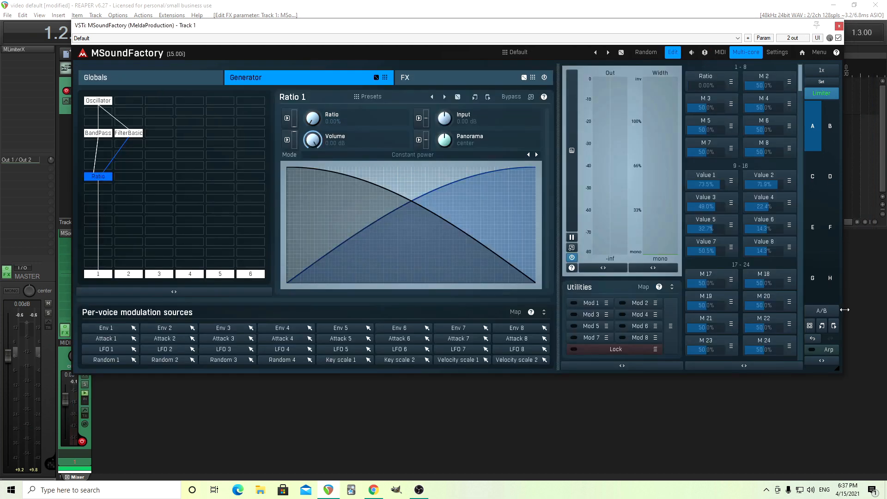
pyautogui.click(777, 247)
pyautogui.click(545, 167)
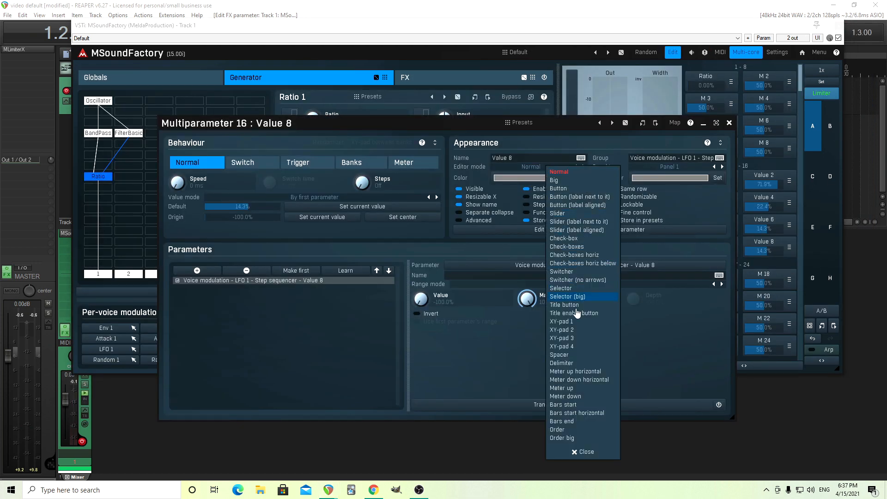
pyautogui.click(586, 420)
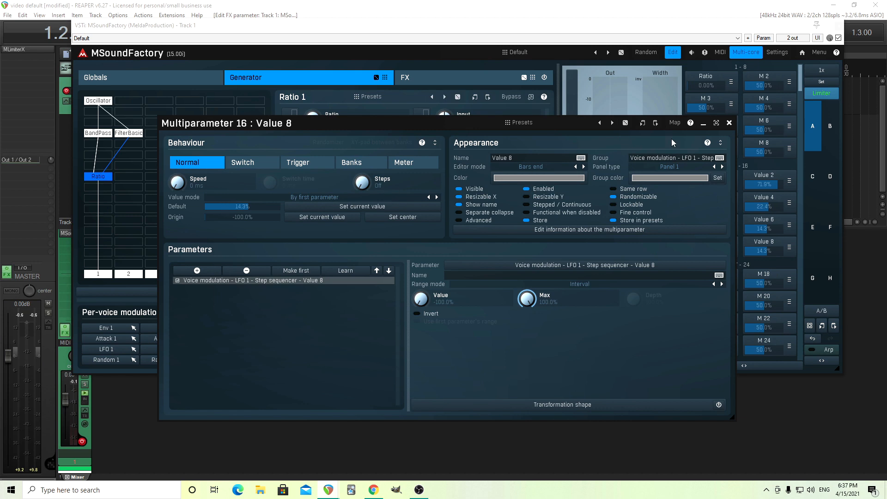
pyautogui.click(730, 123)
pyautogui.click(672, 52)
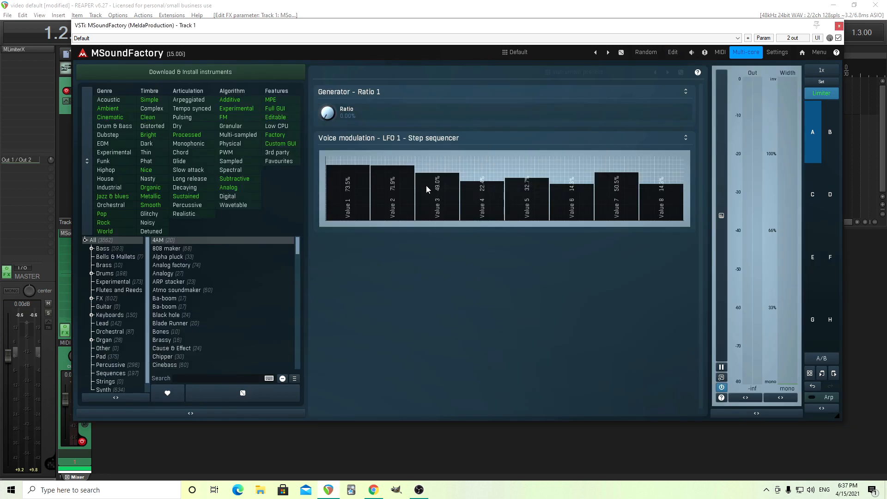
# Adjust bars in the step sequencer bar graph and lower all eight values to -100%.
pyautogui.moveTo(394, 182); pyautogui.dragTo(395, 184)
pyautogui.moveTo(436, 205); pyautogui.dragTo(442, 172)
pyautogui.moveTo(347, 216)
pyautogui.mouseDown()
pyautogui.moveTo(365, 253)
pyautogui.moveTo(703, 298)
pyautogui.mouseUp()
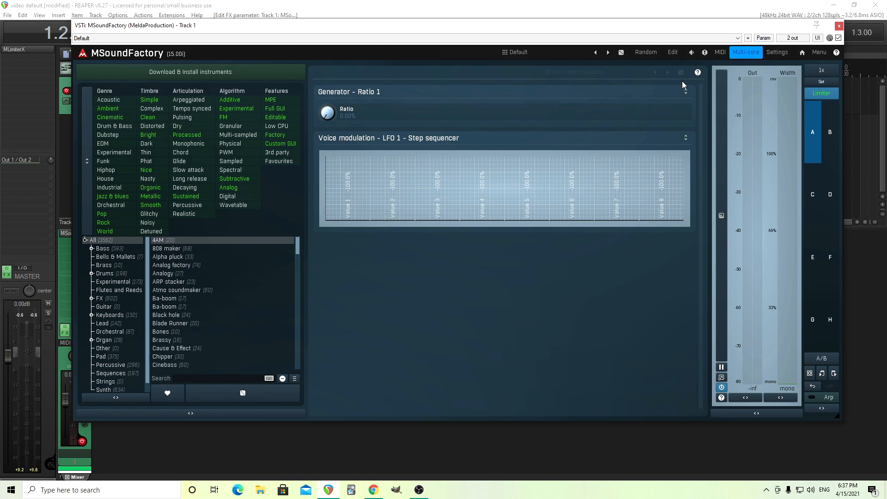
# Inspect the editor mode settings of the Value 1, Value 2 and Value 3 multiparameters in edit mode.
pyautogui.click(672, 52)
pyautogui.click(715, 178)
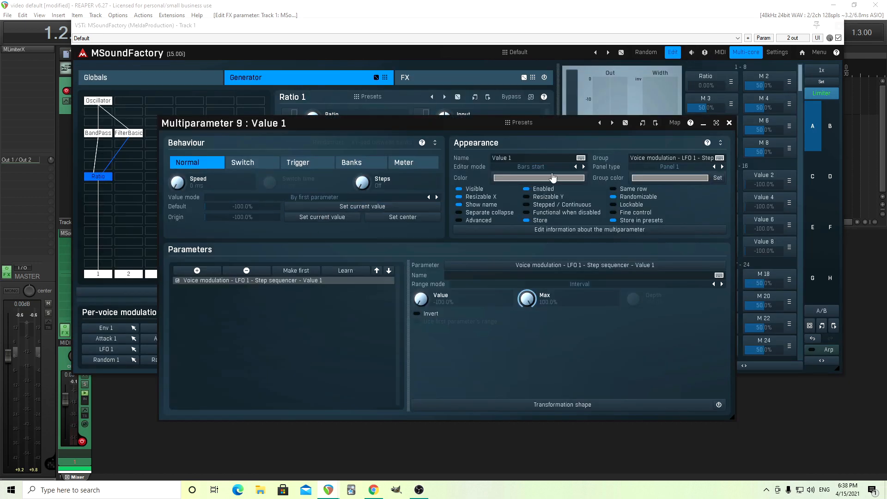
pyautogui.click(729, 123)
pyautogui.click(764, 175)
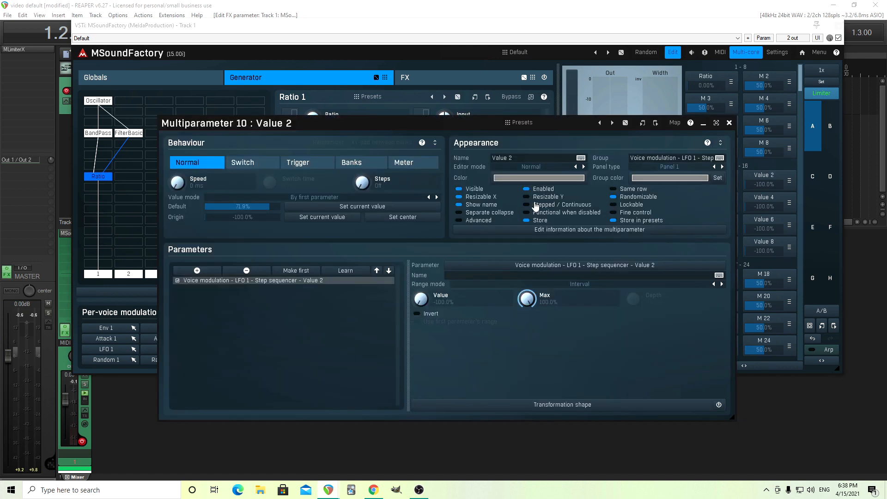
pyautogui.click(729, 123)
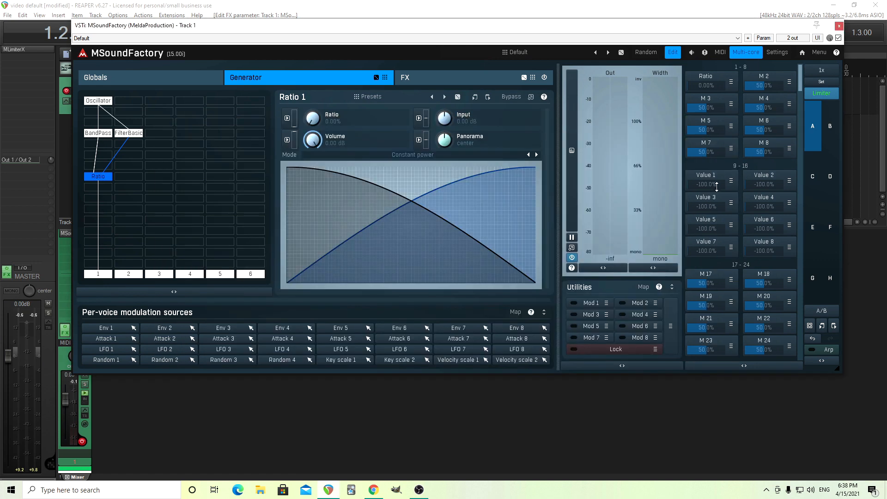
pyautogui.click(705, 199)
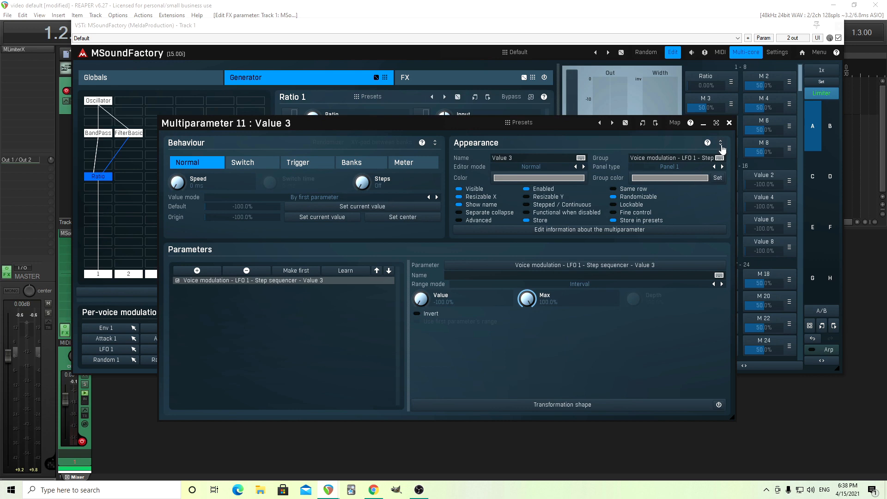
# Store the current value of -100% as the default for the Value 4, Value 5 and Value 6 multiparameters.
pyautogui.click(729, 122)
pyautogui.click(757, 201)
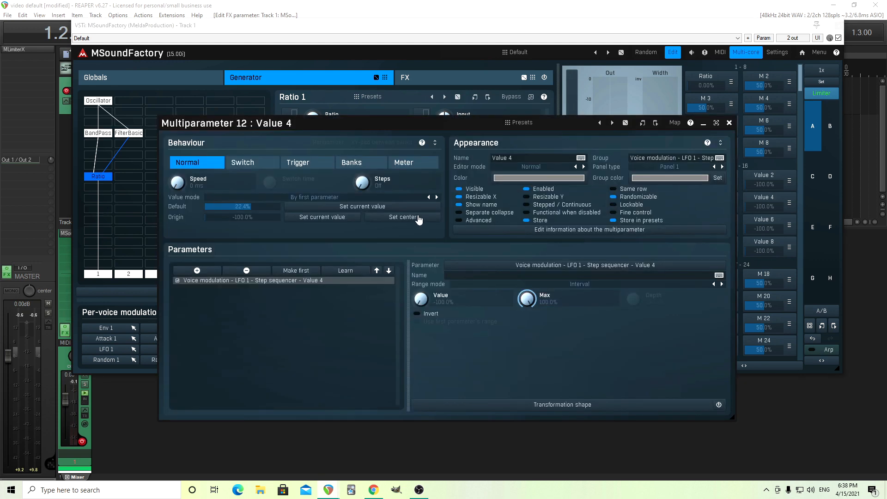
pyautogui.click(729, 122)
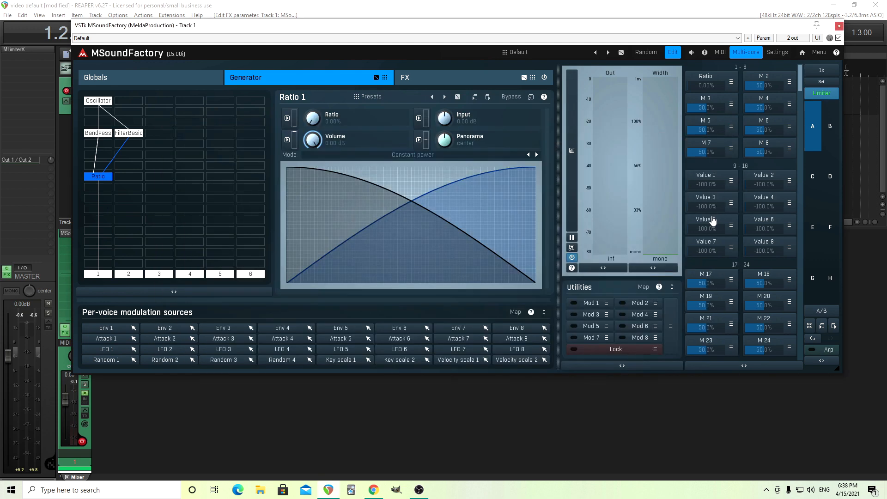
pyautogui.click(713, 221)
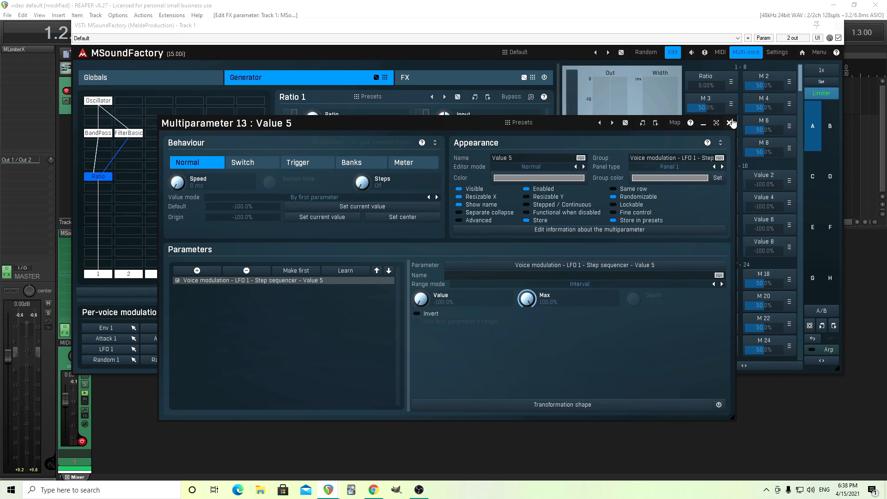
pyautogui.click(729, 122)
pyautogui.click(774, 226)
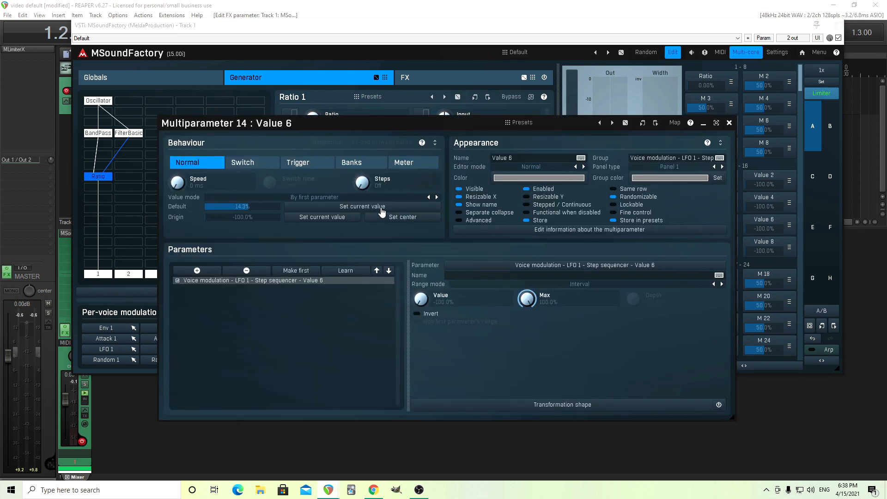
pyautogui.click(729, 122)
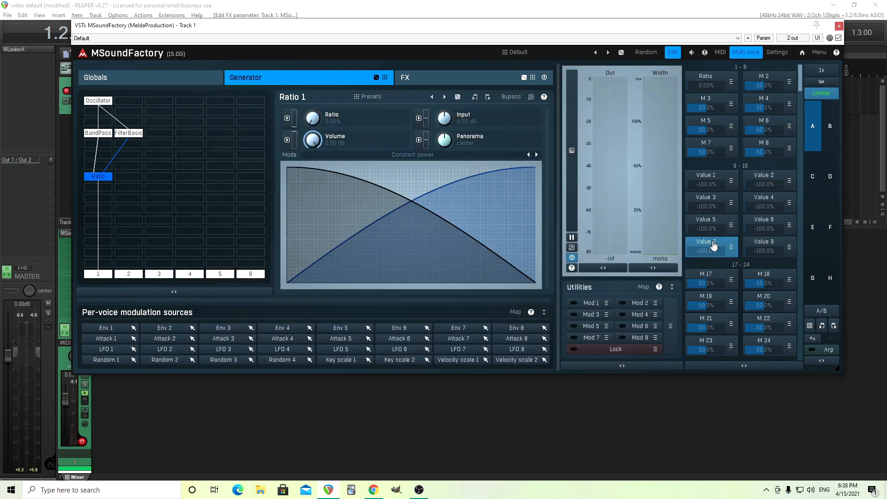
# Store the current value of -100% as the default for the Value 7 and Value 8 multiparameters.
pyautogui.click(709, 245)
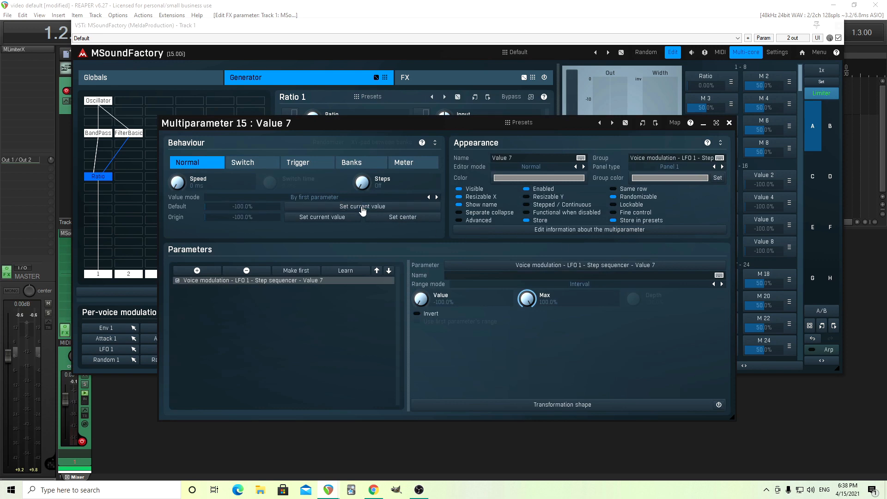
pyautogui.click(729, 122)
pyautogui.click(761, 248)
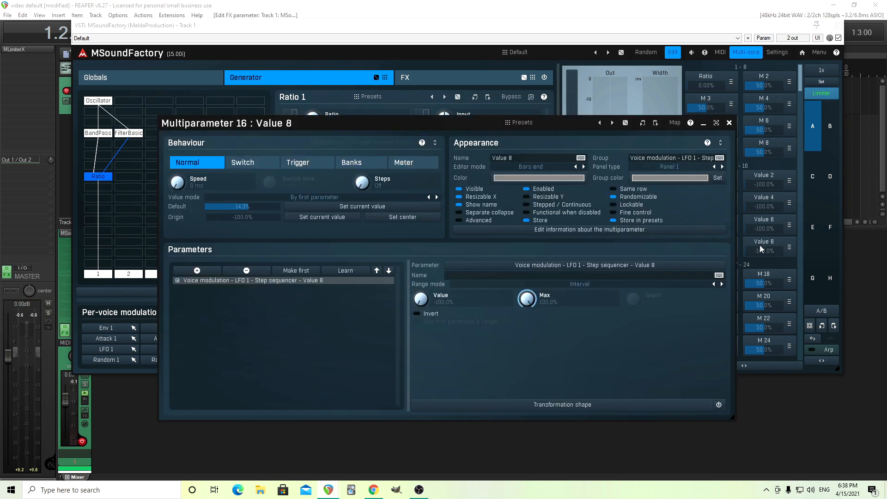
pyautogui.click(406, 206)
pyautogui.click(729, 123)
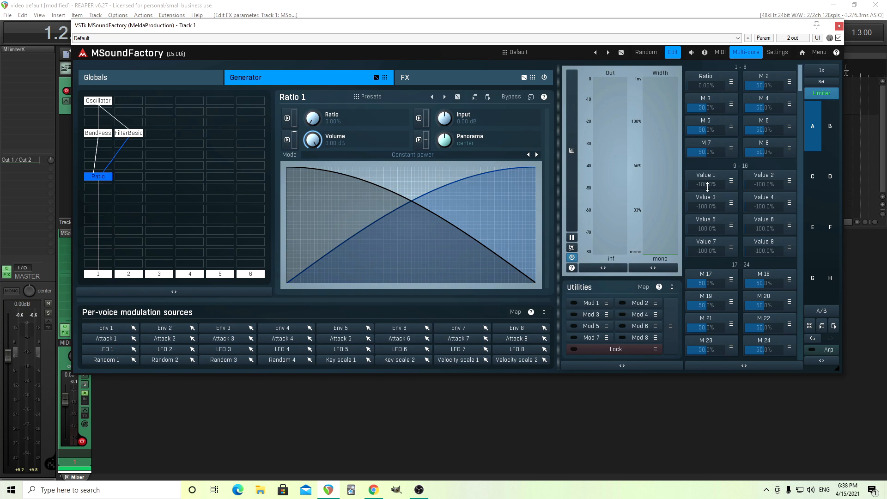
# Draw a test pattern in the front panel's step sequencer bars, with Value 1 about 45%, Value 4 about 4% and Value 5 about 99%.
pyautogui.click(673, 52)
pyautogui.click(400, 196)
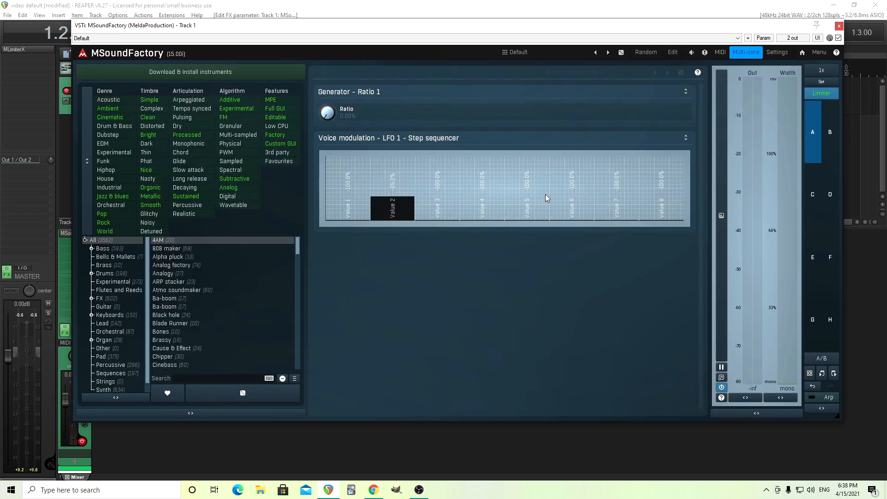
pyautogui.moveTo(554, 189); pyautogui.dragTo(546, 185)
pyautogui.moveTo(444, 193); pyautogui.dragTo(440, 162)
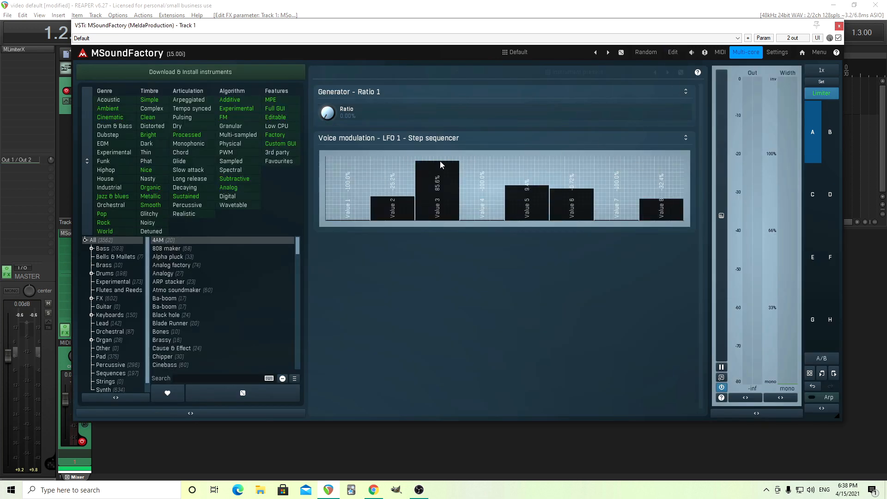
pyautogui.click(428, 219)
pyautogui.click(520, 157)
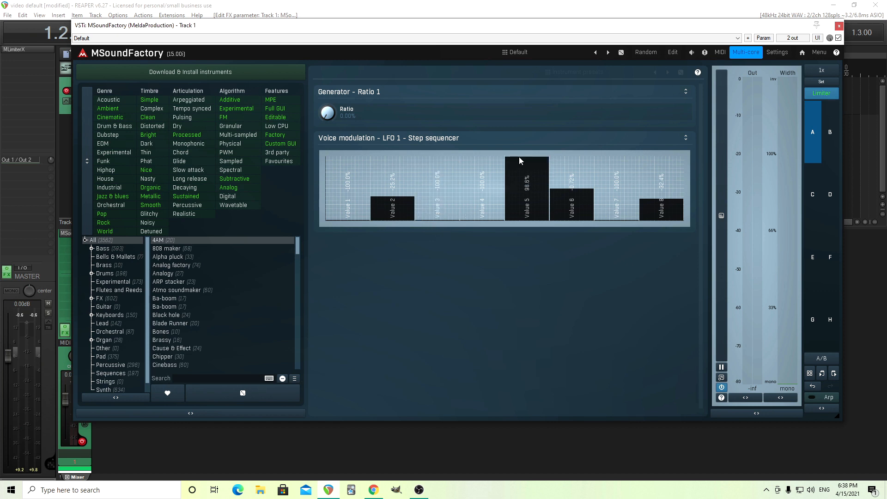
pyautogui.click(473, 187)
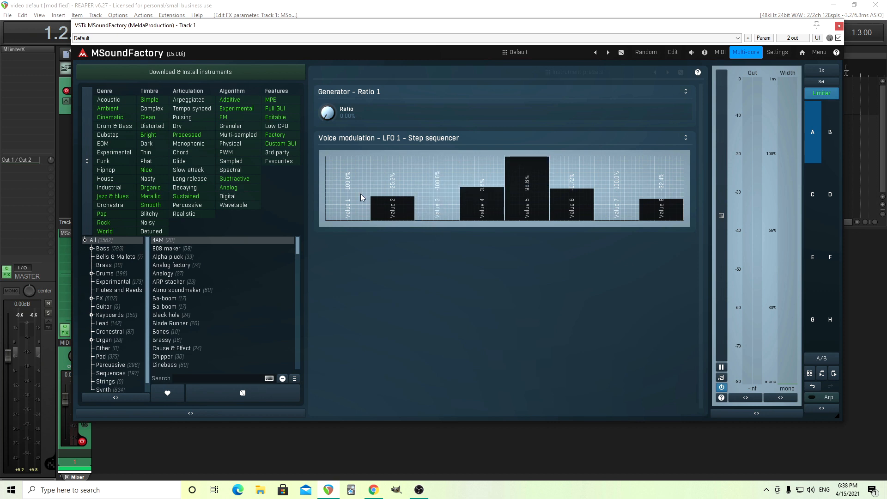
pyautogui.click(342, 174)
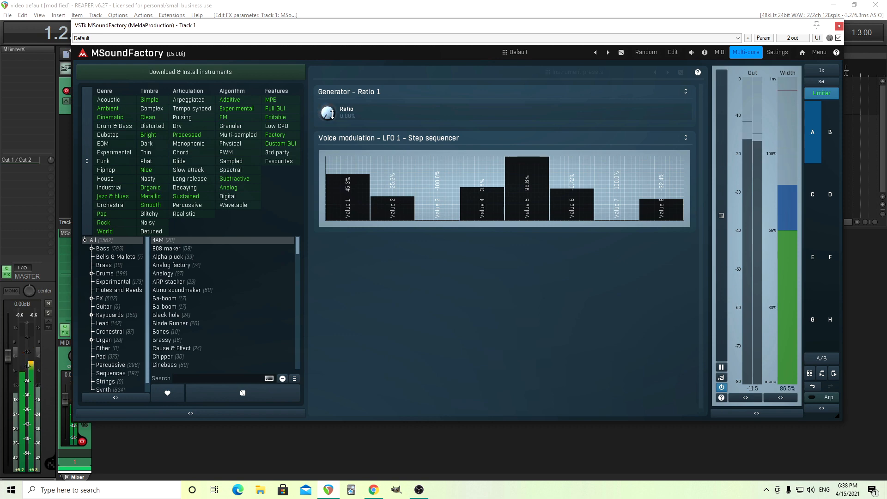
# In edit mode, set the BandPass block's low-pass frequency modulation depth to 42.40% and its low-pass resonance to 79.6%.
pyautogui.click(672, 52)
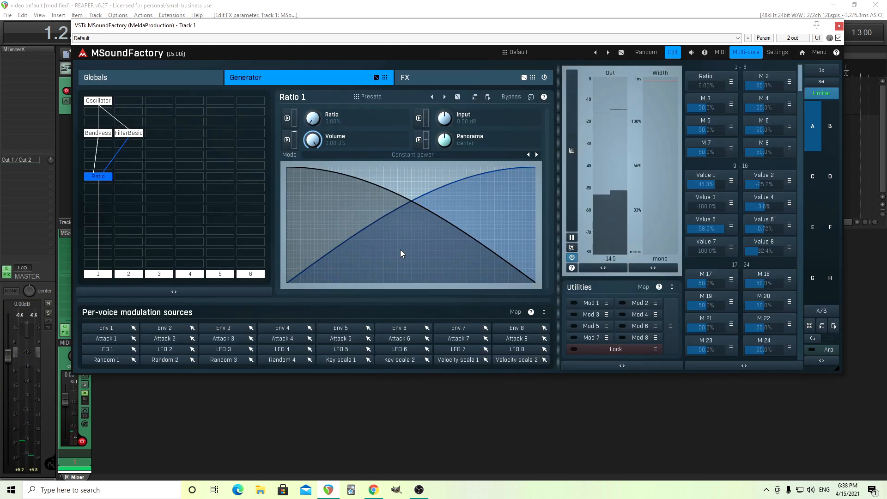
pyautogui.click(103, 136)
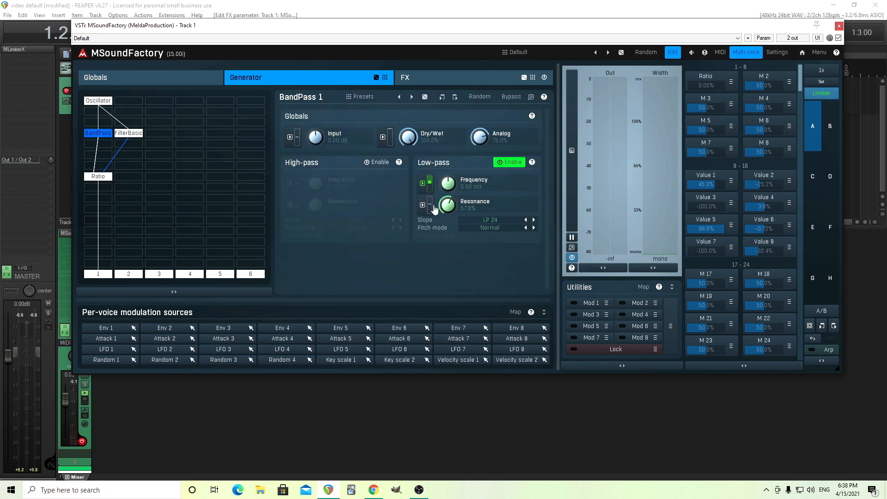
pyautogui.moveTo(449, 208); pyautogui.dragTo(448, 193)
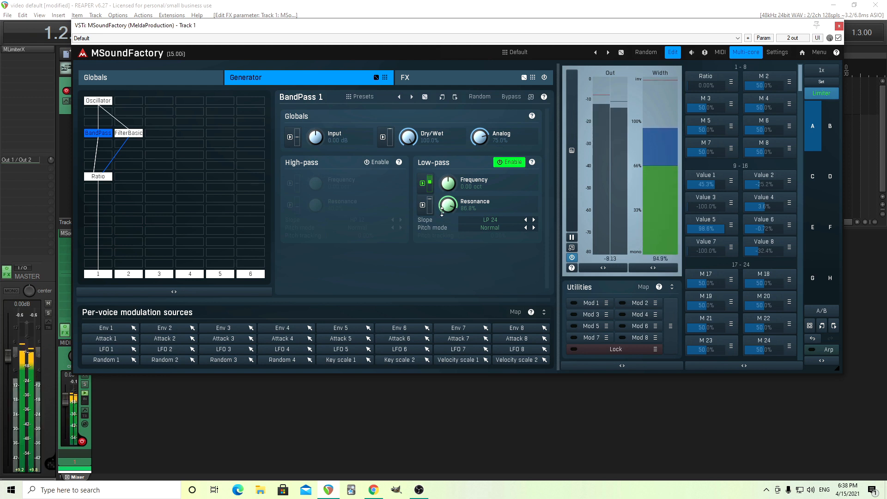
pyautogui.click(422, 184)
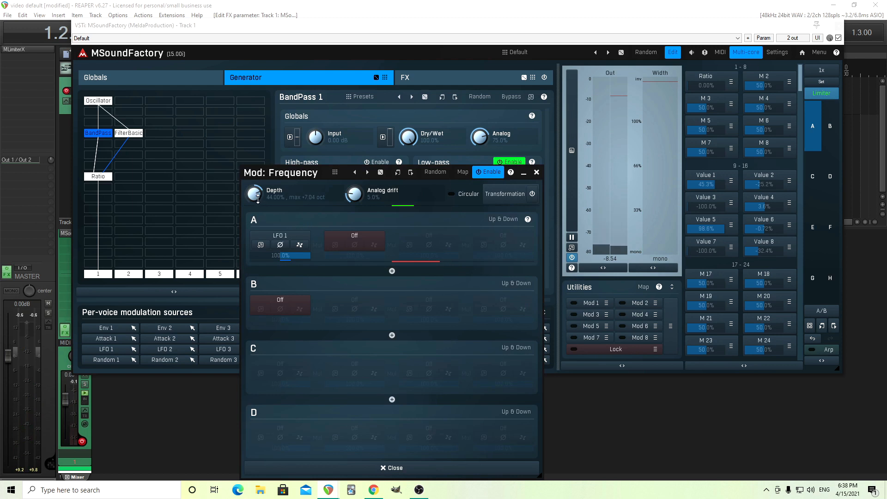
pyautogui.moveTo(261, 177); pyautogui.dragTo(526, 160)
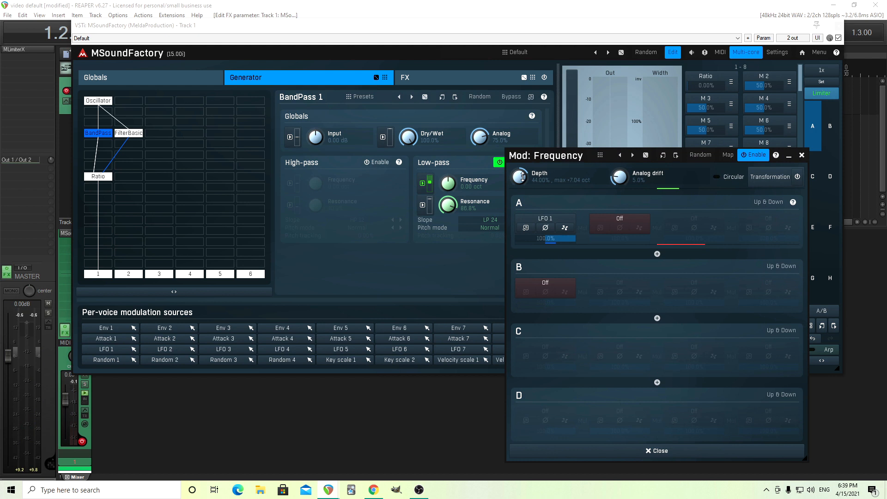
pyautogui.moveTo(522, 177)
pyautogui.mouseDown()
pyautogui.moveTo(522, 187)
pyautogui.moveTo(522, 176)
pyautogui.mouseUp()
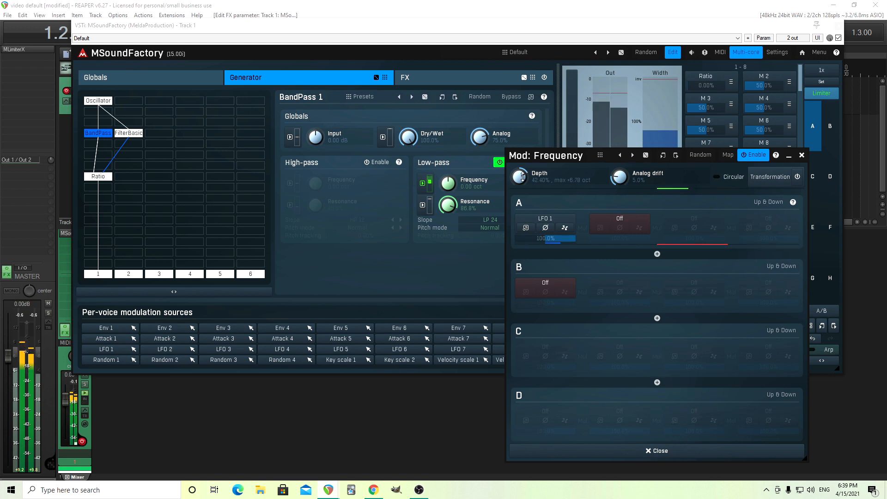
pyautogui.click(802, 155)
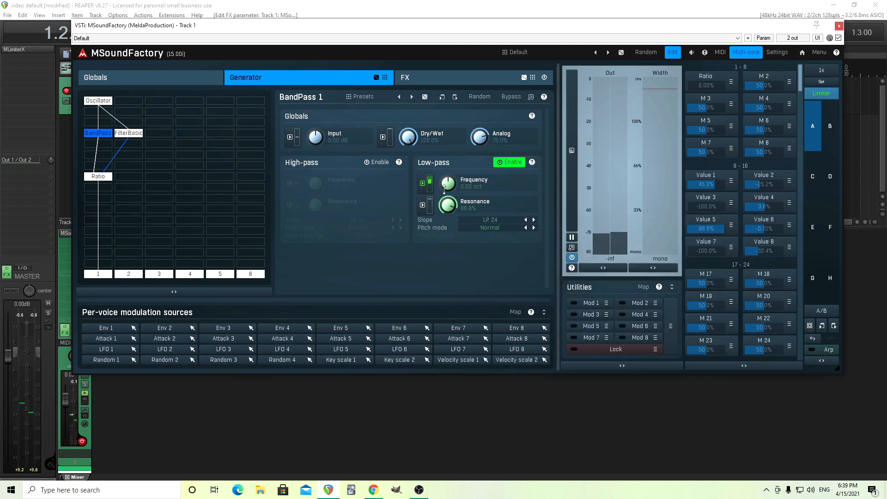
pyautogui.moveTo(447, 204); pyautogui.dragTo(448, 211)
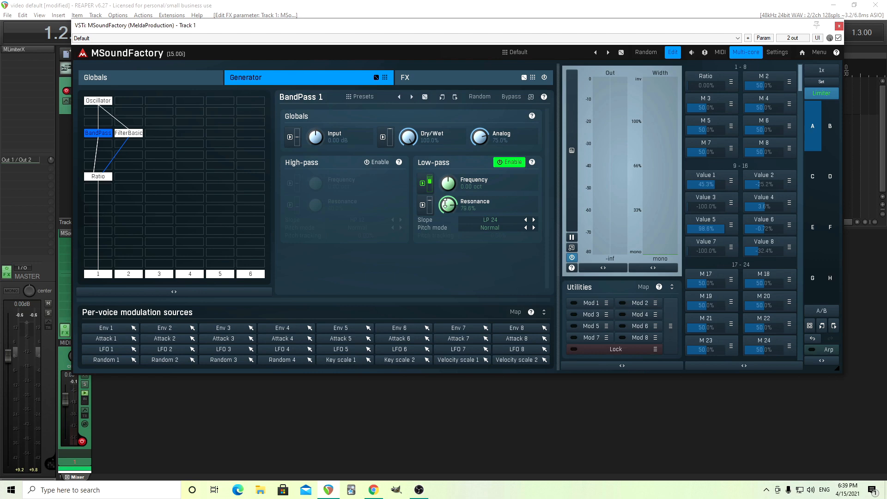
# Redraw the front panel's step sequencer bars across all eight steps, with Value 1 about 60%, Value 4 about 71% and Value 5 about -74%.
pyautogui.click(674, 55)
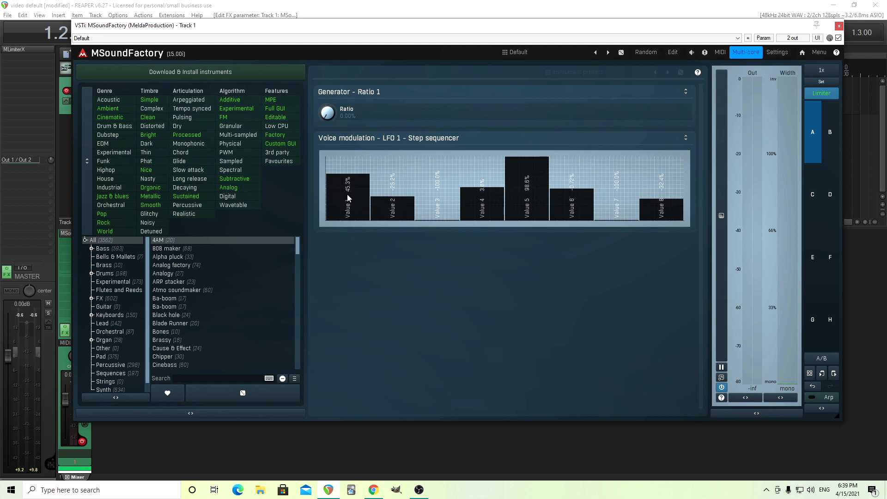
pyautogui.moveTo(348, 198)
pyautogui.mouseDown()
pyautogui.moveTo(393, 174)
pyautogui.moveTo(437, 208)
pyautogui.moveTo(481, 166)
pyautogui.moveTo(529, 215)
pyautogui.moveTo(586, 186)
pyautogui.mouseUp()
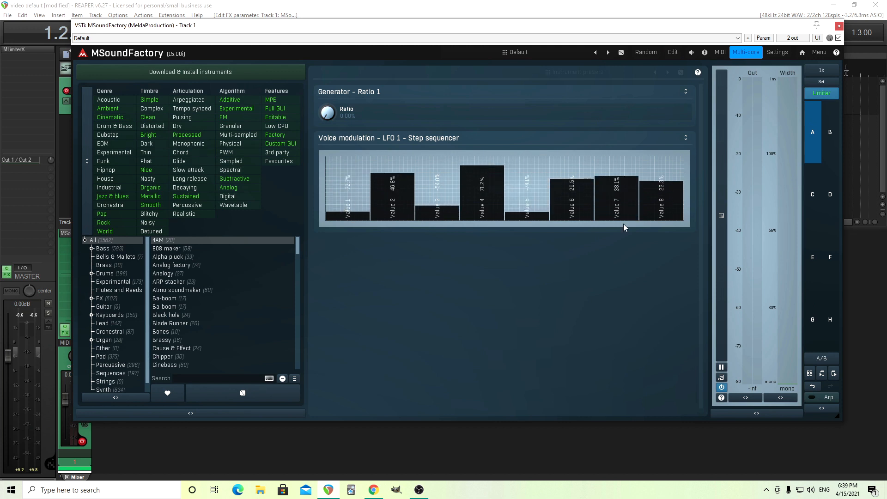
pyautogui.click(352, 172)
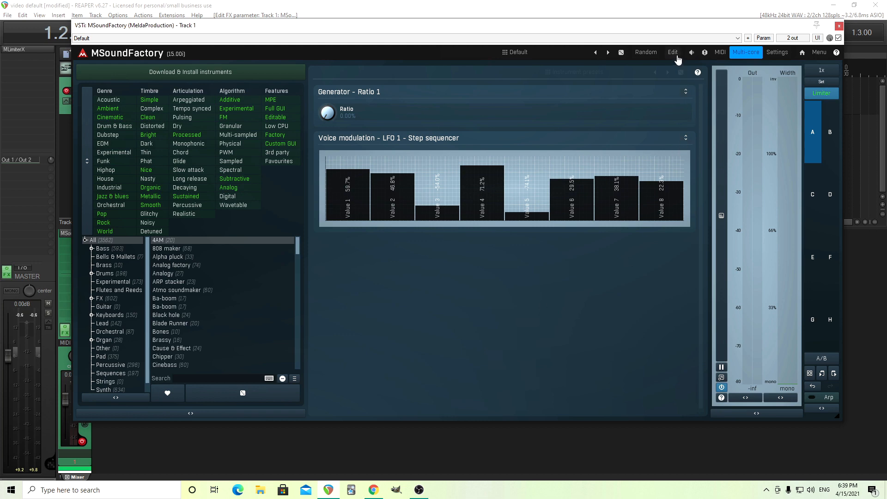
# Open the unused multiparameter 17 in edit mode and name it Randomizer.
pyautogui.click(673, 53)
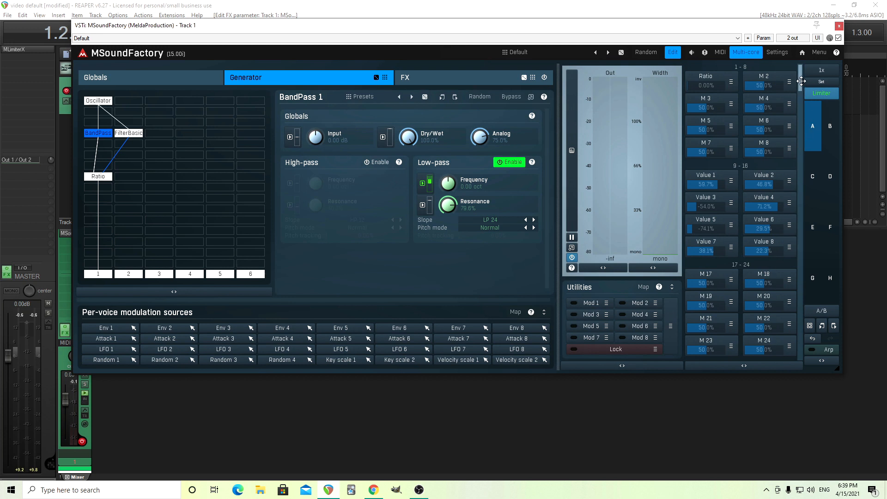
pyautogui.scroll(-1, 801, 81)
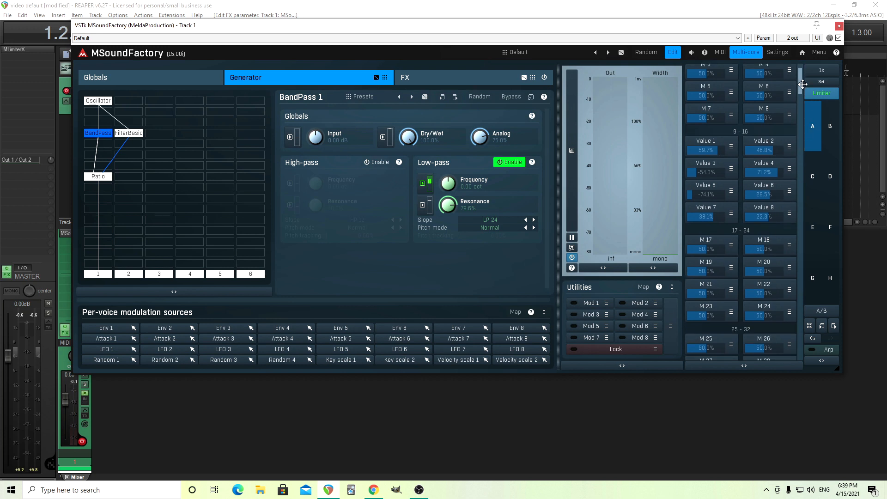
pyautogui.click(711, 242)
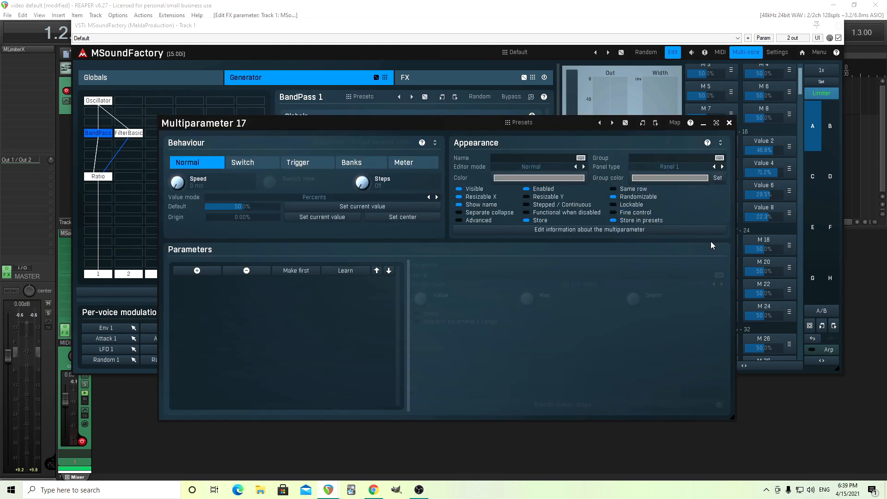
pyautogui.click(512, 157)
pyautogui.write('Randomizer')
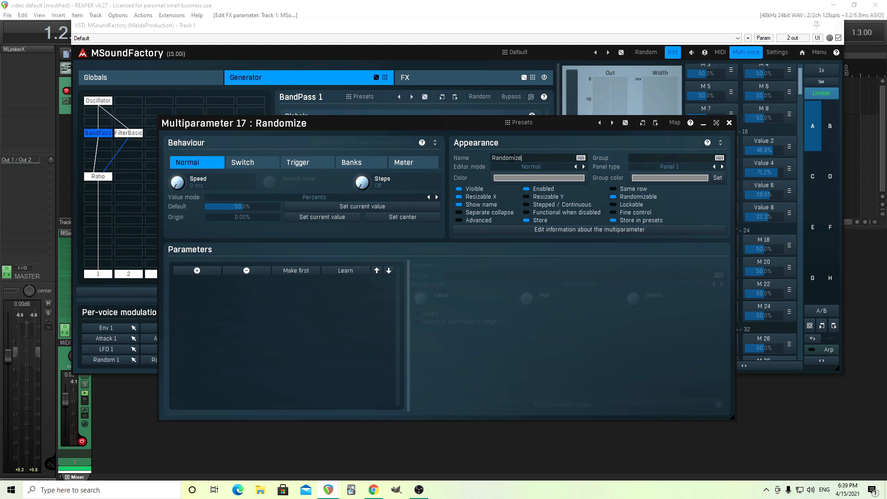
# Set multiparameter 17's behaviour to Trigger and enable its Randomizer option.
pyautogui.click(314, 163)
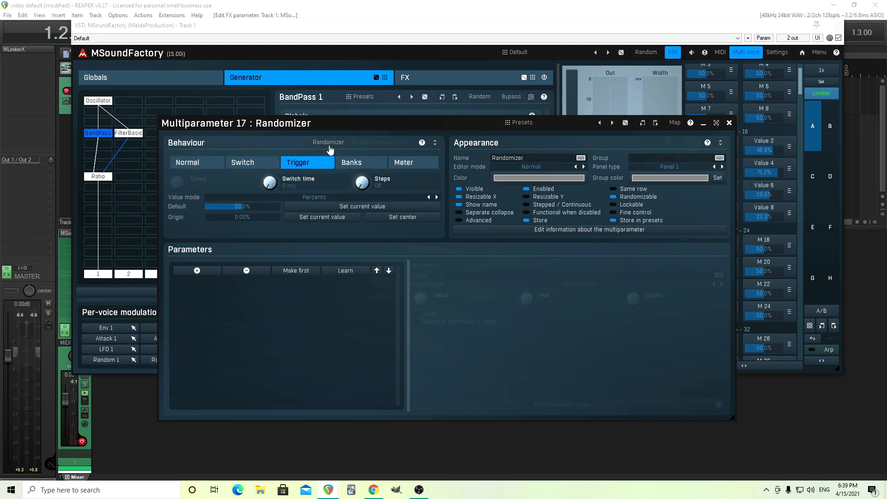
pyautogui.click(329, 143)
pyautogui.moveTo(226, 126); pyautogui.dragTo(147, 144)
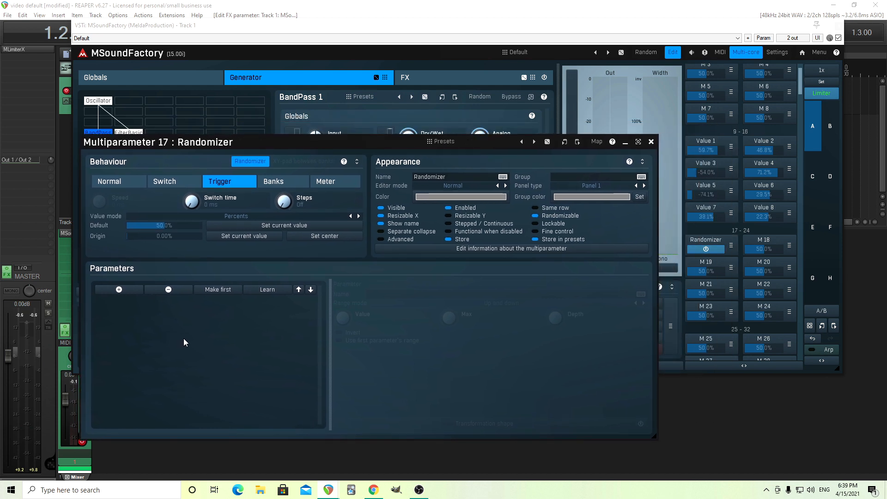
pyautogui.click(651, 141)
# Try to quick-learn the Value 1 to Value 8 multiparameters into multiparameter 17, and check its assigned parameters.
pyautogui.click(732, 249)
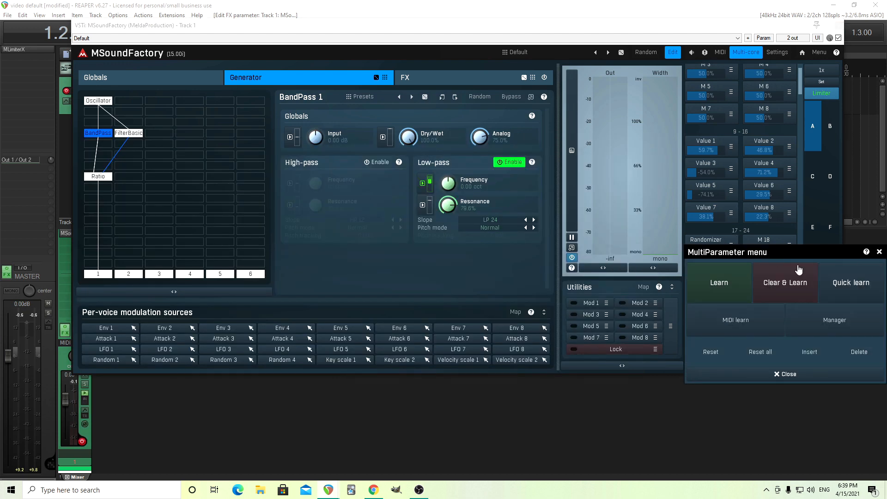
pyautogui.click(834, 282)
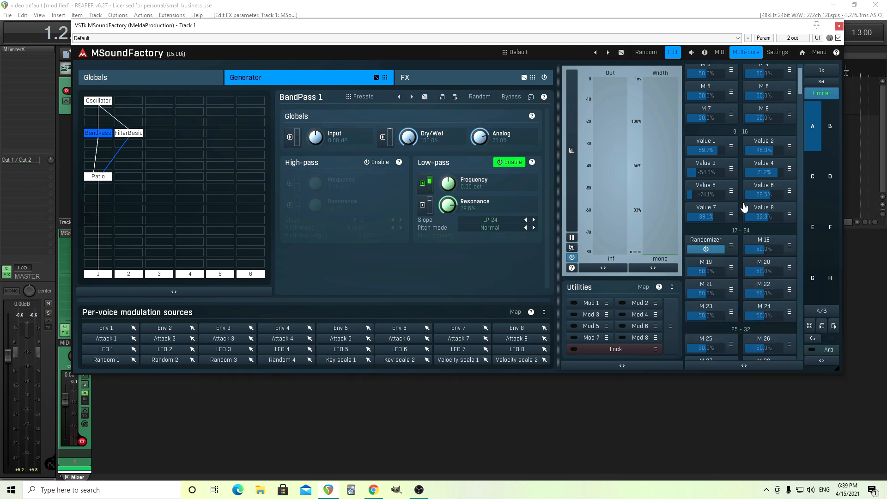
pyautogui.moveTo(773, 150); pyautogui.dragTo(769, 150)
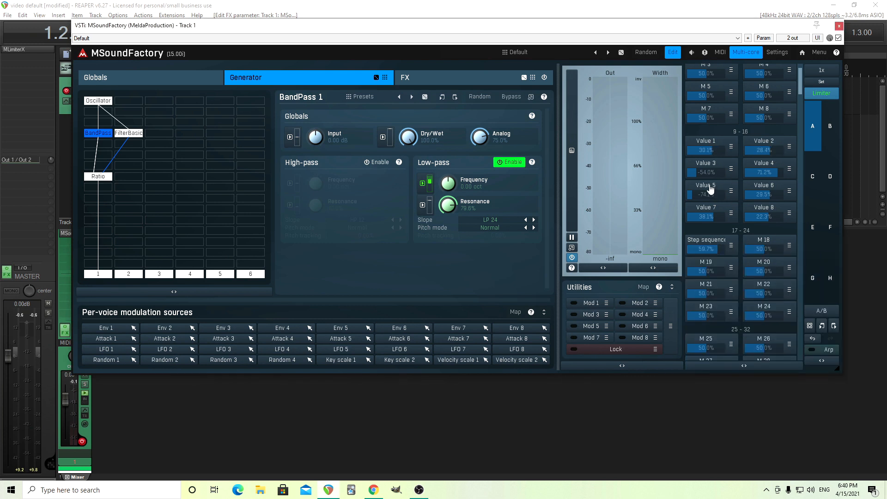
pyautogui.moveTo(708, 172); pyautogui.dragTo(700, 173)
pyautogui.moveTo(758, 195)
pyautogui.mouseDown()
pyautogui.moveTo(716, 217)
pyautogui.moveTo(758, 216)
pyautogui.mouseUp()
pyautogui.click(710, 241)
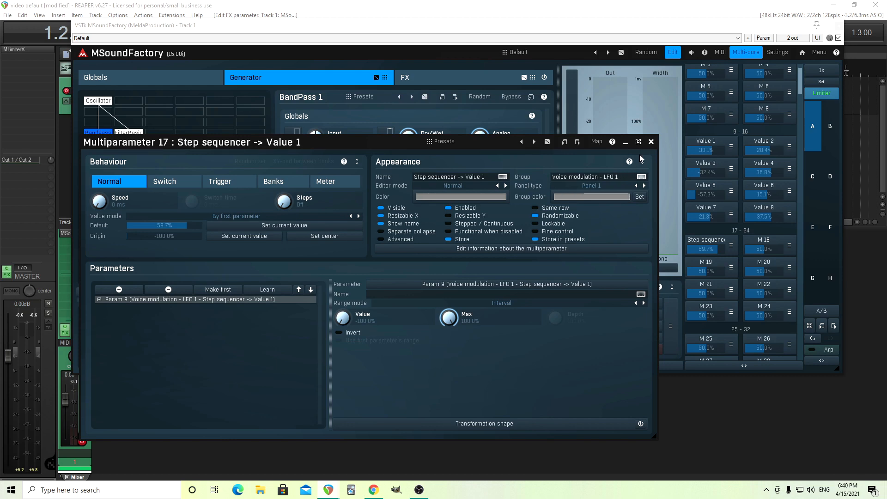
pyautogui.click(651, 142)
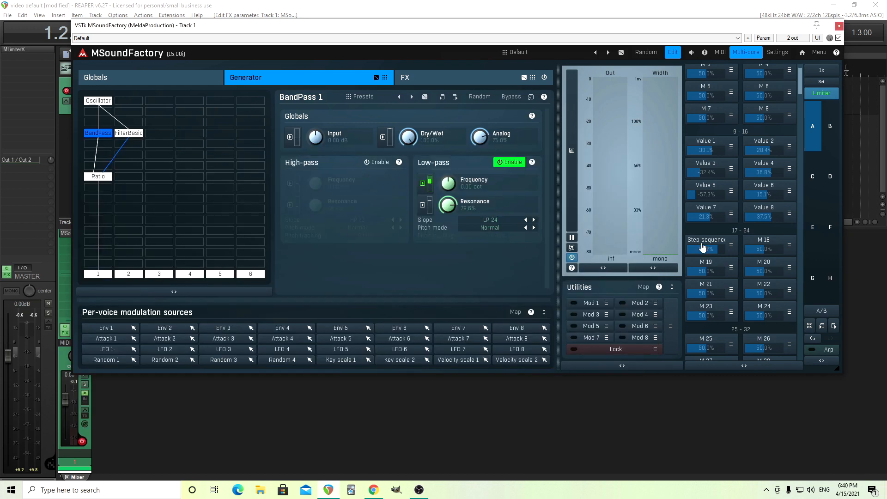
# Quick-learn the step sequencer's Value 1 to Value 8 multiparameters into multiparameter 17 by moving each one, and end the learning.
pyautogui.click(731, 247)
pyautogui.click(798, 280)
pyautogui.moveTo(705, 149)
pyautogui.mouseDown()
pyautogui.moveTo(705, 184)
pyautogui.moveTo(706, 111)
pyautogui.mouseUp()
pyautogui.moveTo(755, 147)
pyautogui.mouseDown()
pyautogui.moveTo(754, 158)
pyautogui.moveTo(754, 111)
pyautogui.mouseUp()
pyautogui.moveTo(706, 170); pyautogui.dragTo(706, 212)
pyautogui.moveTo(764, 170)
pyautogui.mouseDown()
pyautogui.moveTo(764, 134)
pyautogui.moveTo(750, 182)
pyautogui.moveTo(702, 199)
pyautogui.moveTo(701, 221)
pyautogui.mouseUp()
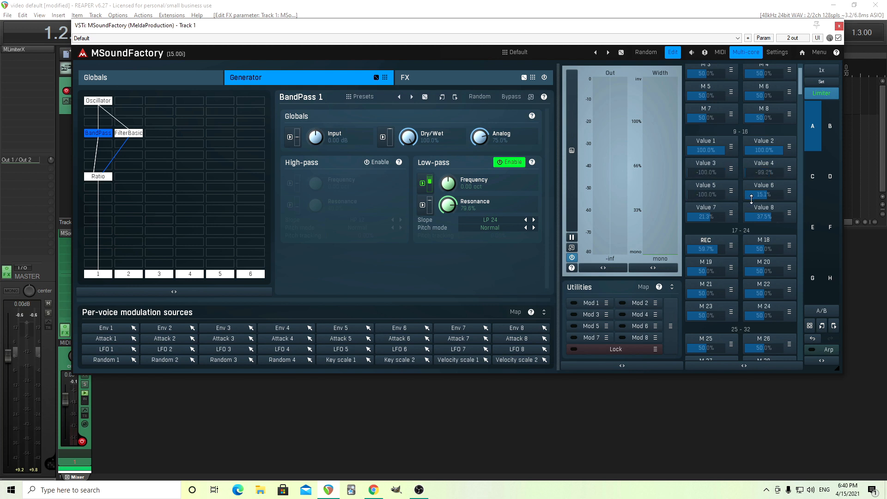
pyautogui.moveTo(751, 198)
pyautogui.mouseDown()
pyautogui.moveTo(751, 190)
pyautogui.moveTo(681, 230)
pyautogui.moveTo(705, 240)
pyautogui.mouseUp()
pyautogui.moveTo(758, 213); pyautogui.dragTo(758, 250)
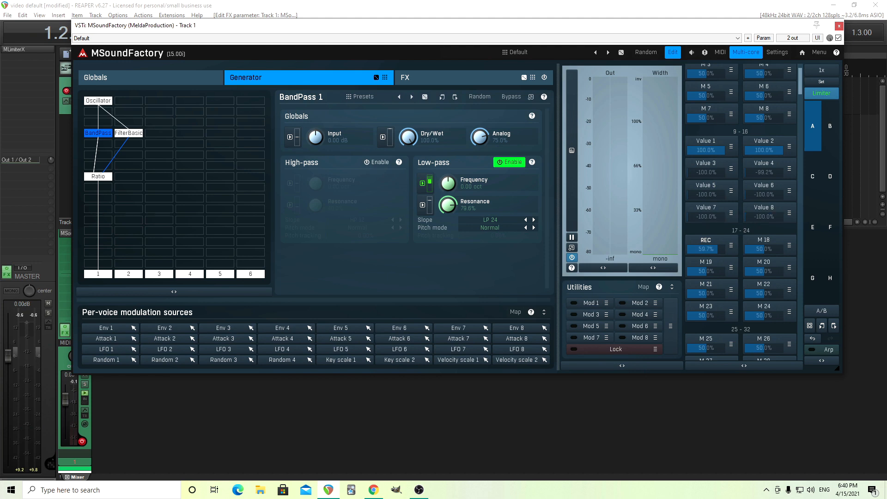
pyautogui.click(703, 244)
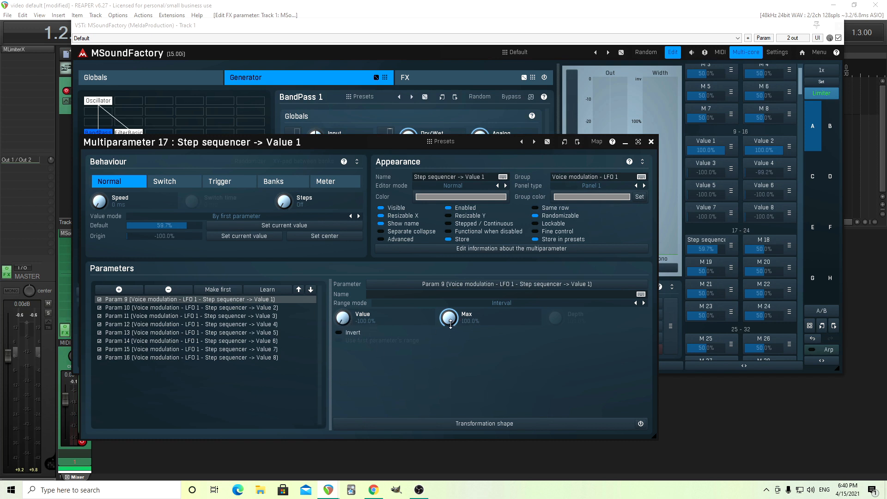
# Examine the range settings of each parameter assigned to multiparameter 17, from Param 10 to Param 16.
pyautogui.click(244, 308)
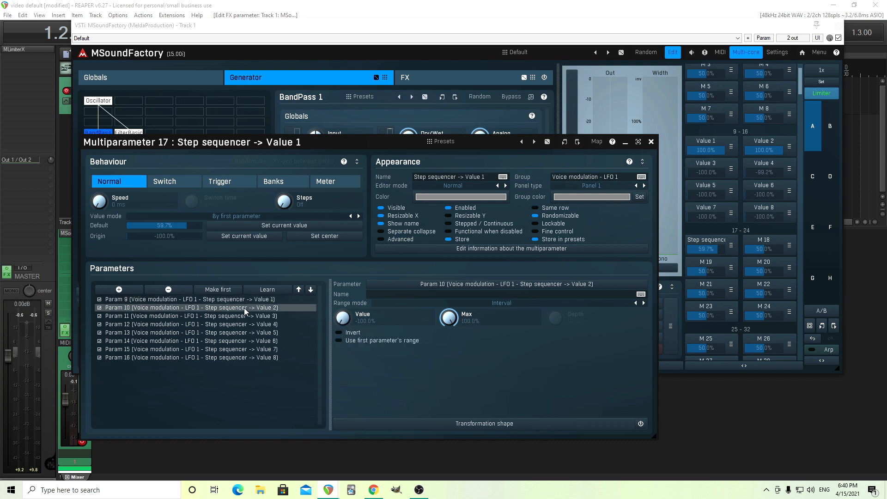
pyautogui.click(246, 316)
pyautogui.click(247, 324)
pyautogui.click(249, 332)
pyautogui.click(254, 340)
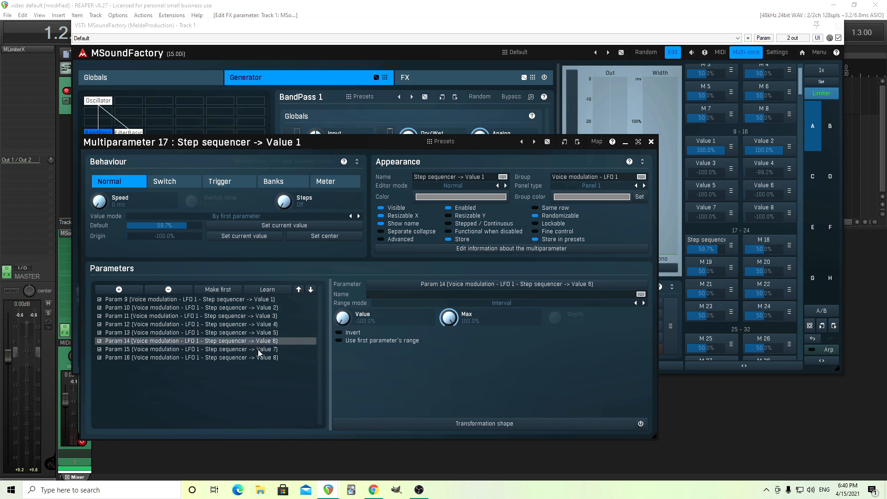
pyautogui.click(255, 349)
pyautogui.click(257, 357)
# Rename multiparameter 17 as Randomizer.
pyautogui.click(444, 177)
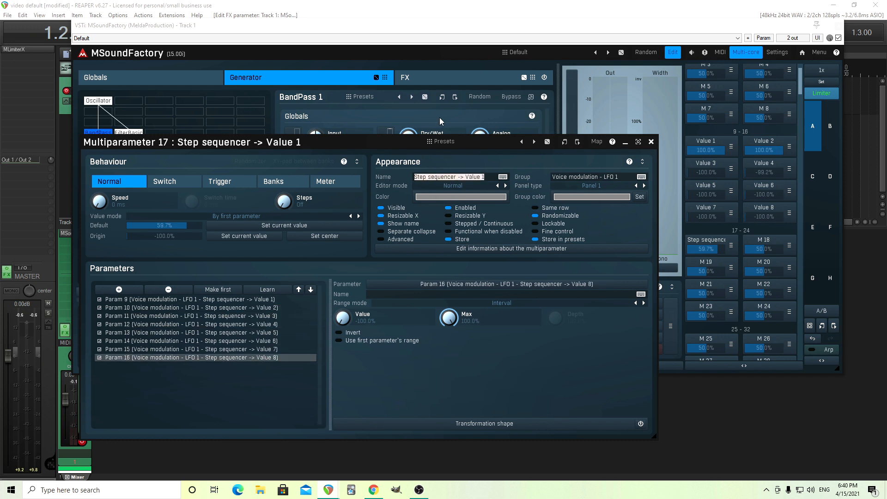
pyautogui.write('Ra')
pyautogui.press('Return')
pyautogui.write('ndomizer')
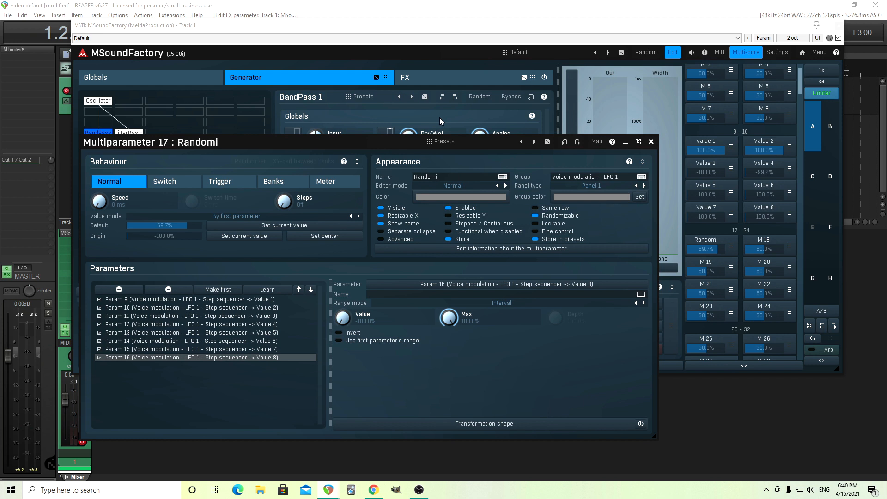
# Make multiparameter 17 a Trigger with its Randomizer option enabled and its default at -100%, and close its settings.
pyautogui.click(224, 182)
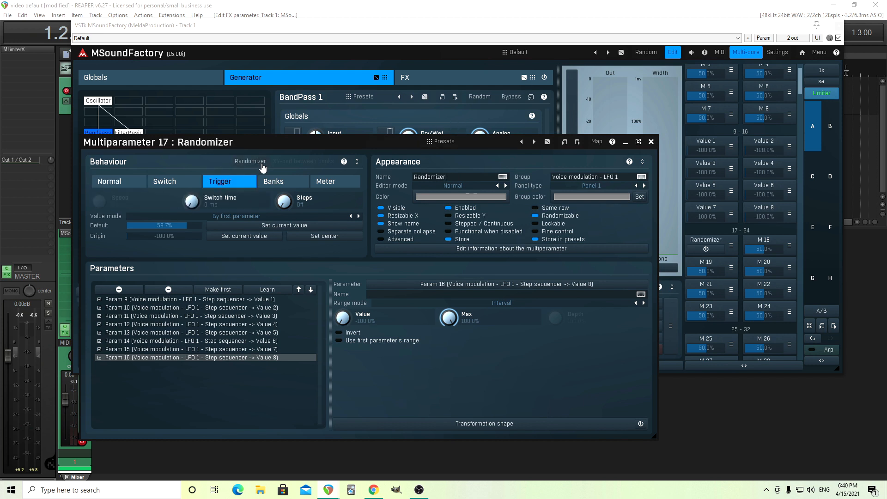
pyautogui.click(262, 162)
pyautogui.moveTo(184, 226)
pyautogui.mouseDown()
pyautogui.moveTo(175, 226)
pyautogui.moveTo(183, 226)
pyautogui.mouseUp()
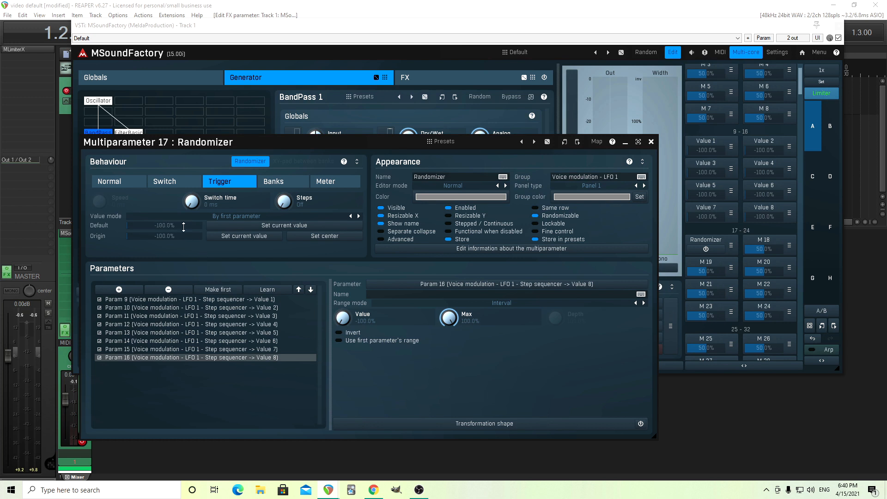
pyautogui.click(651, 142)
# Trigger the Randomizer repeatedly on the front panel to generate new step patterns, and raise Ratio to about 74%.
pyautogui.click(673, 56)
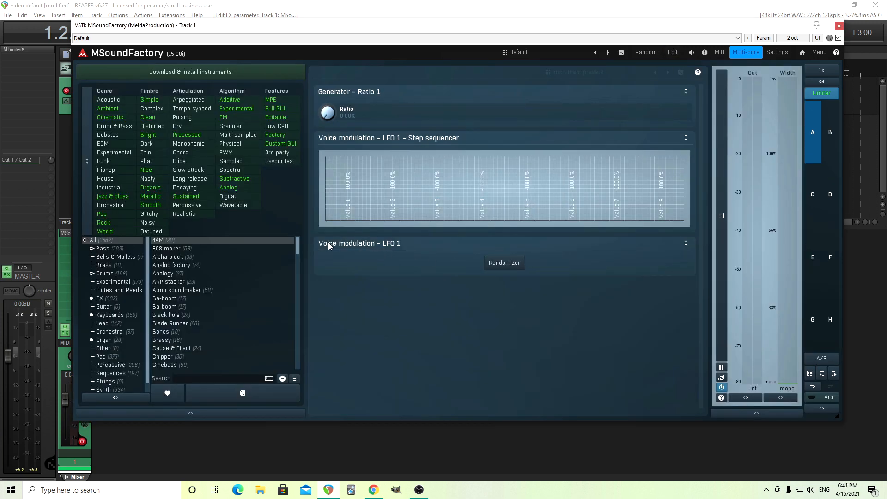
pyautogui.click(504, 268)
pyautogui.click(504, 268)
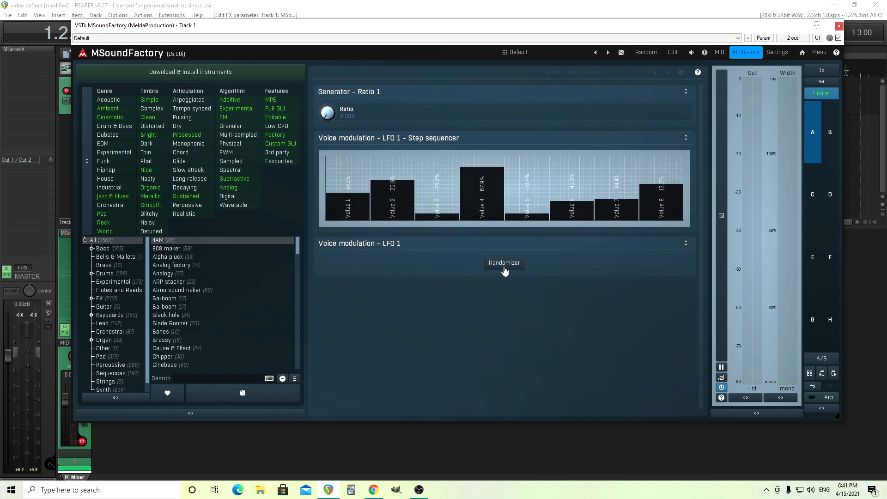
pyautogui.click(504, 268)
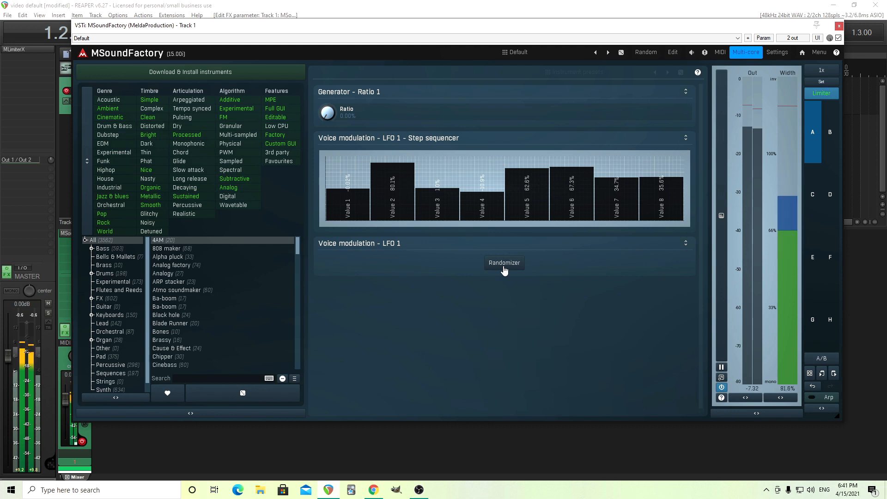
pyautogui.click(504, 268)
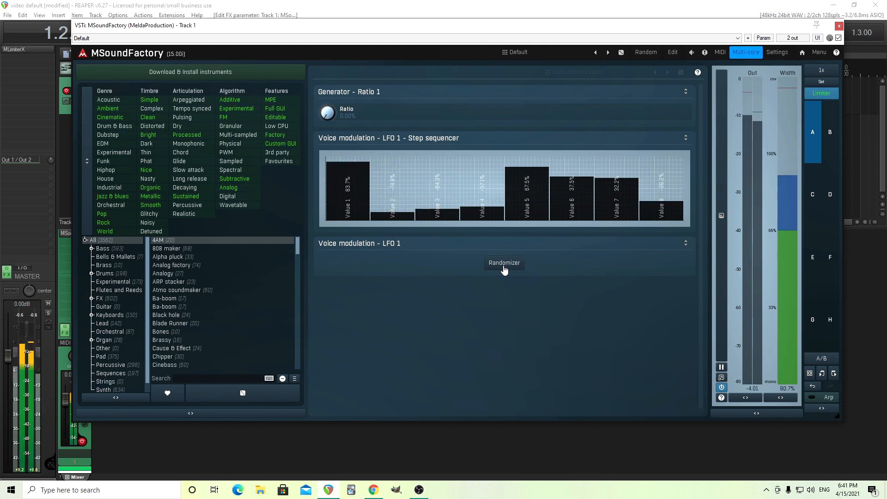
pyautogui.click(504, 267)
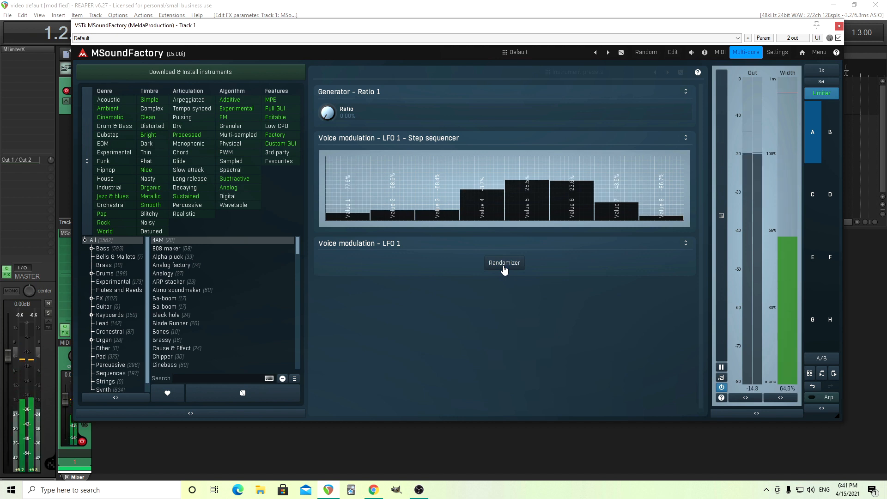
pyautogui.click(504, 263)
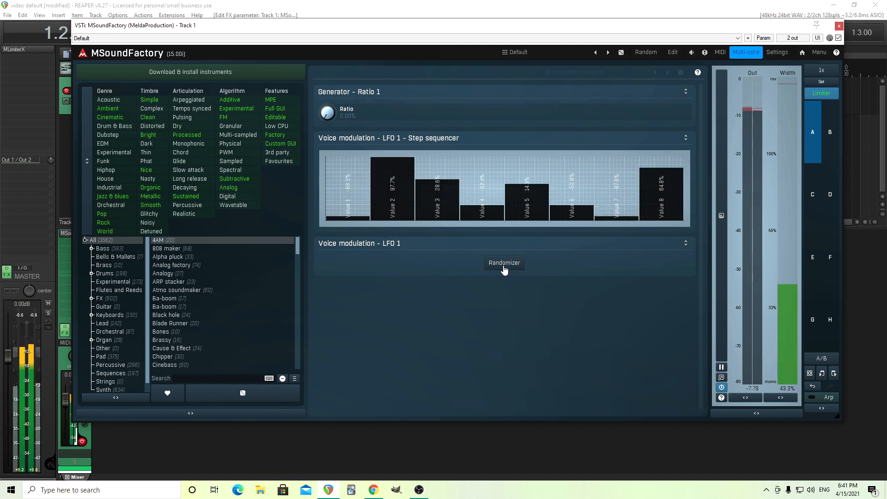
pyautogui.click(504, 263)
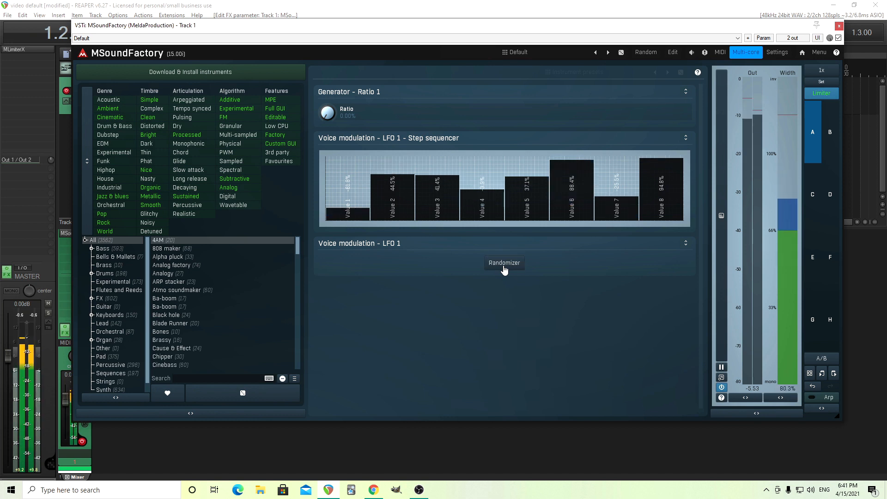
pyautogui.click(503, 265)
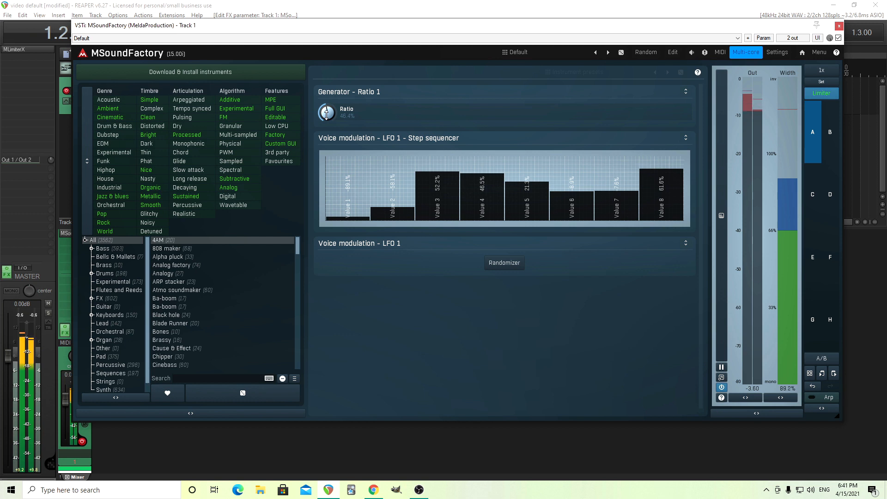
pyautogui.moveTo(322, 114); pyautogui.dragTo(323, 89)
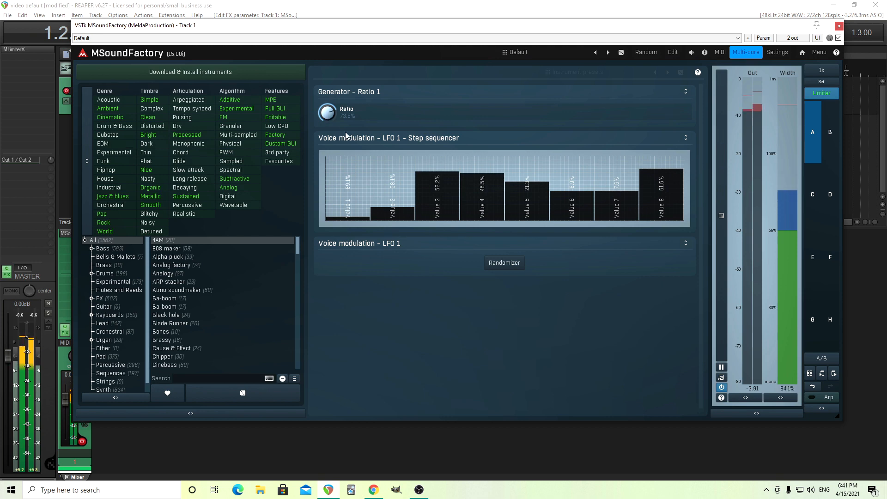
# Open LFO 1 in edit mode and set its sync length to 1.
pyautogui.click(672, 52)
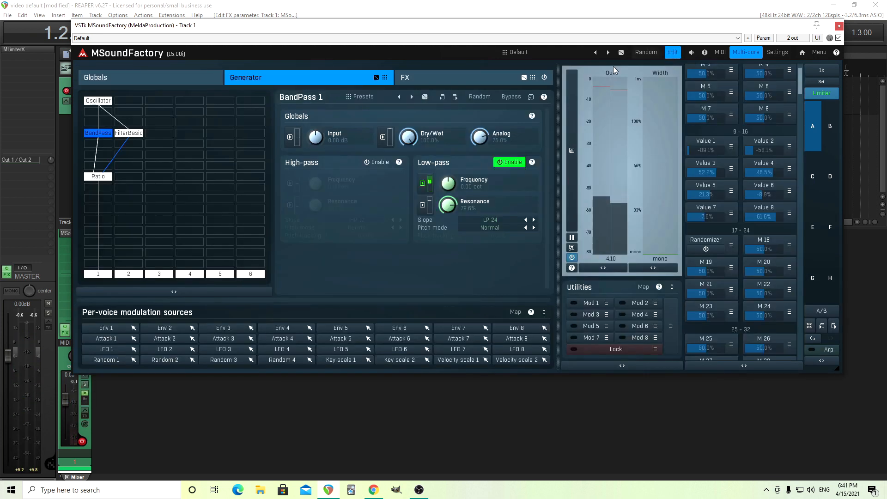
pyautogui.click(113, 350)
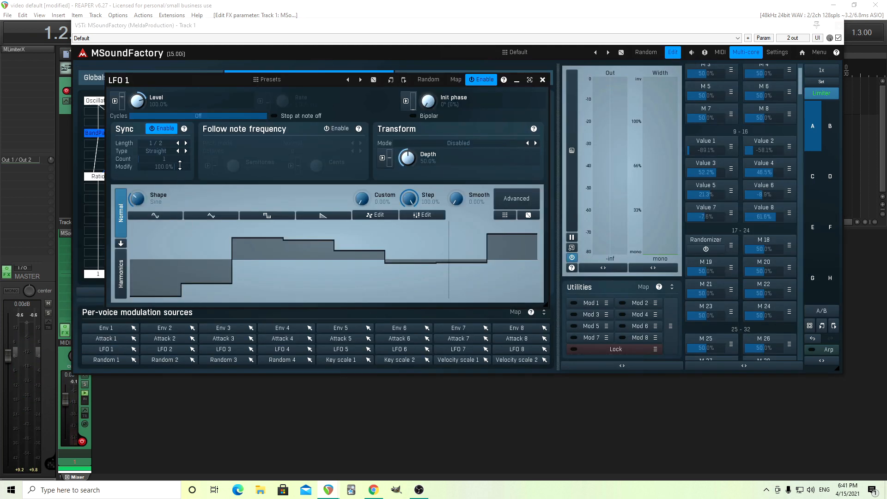
pyautogui.click(165, 144)
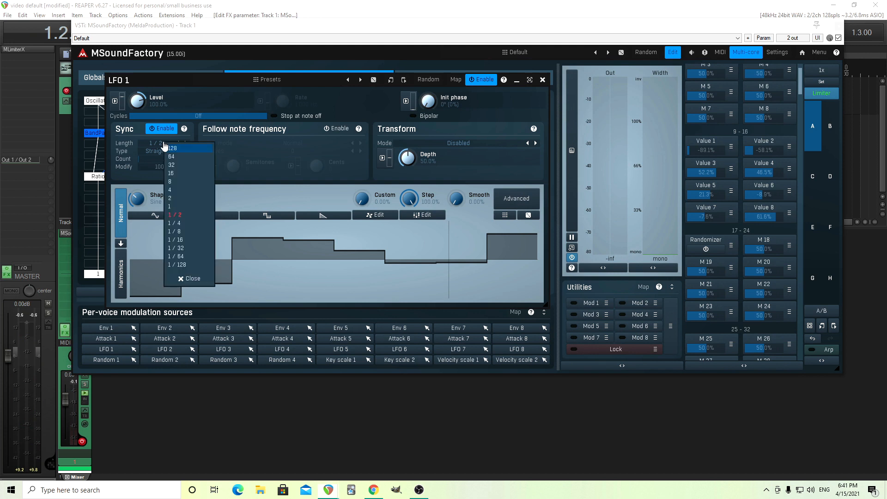
pyautogui.click(175, 207)
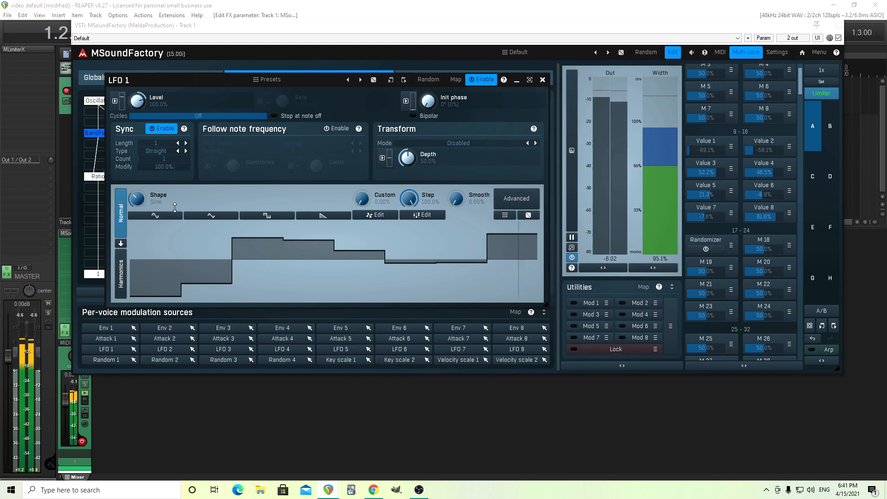
pyautogui.click(161, 145)
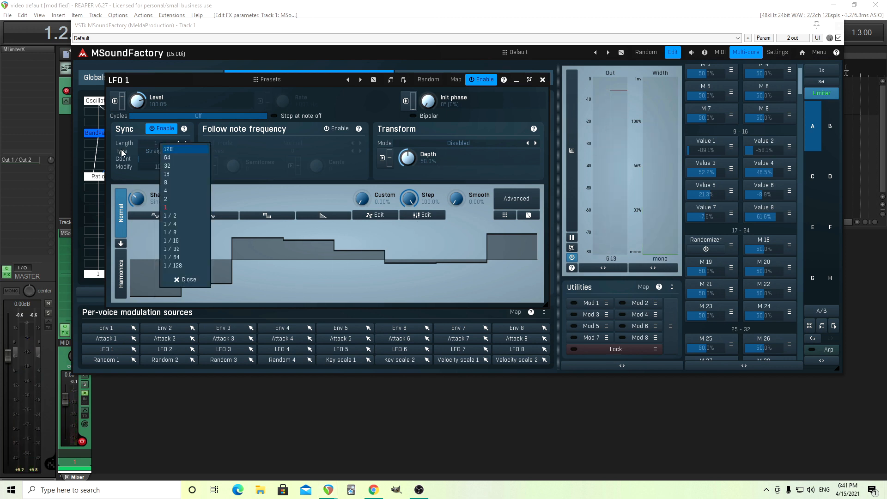
pyautogui.click(122, 153)
# Try the Tuplets and Triplets sync types on LFO 1, and set the type back to Straight.
pyautogui.click(143, 153)
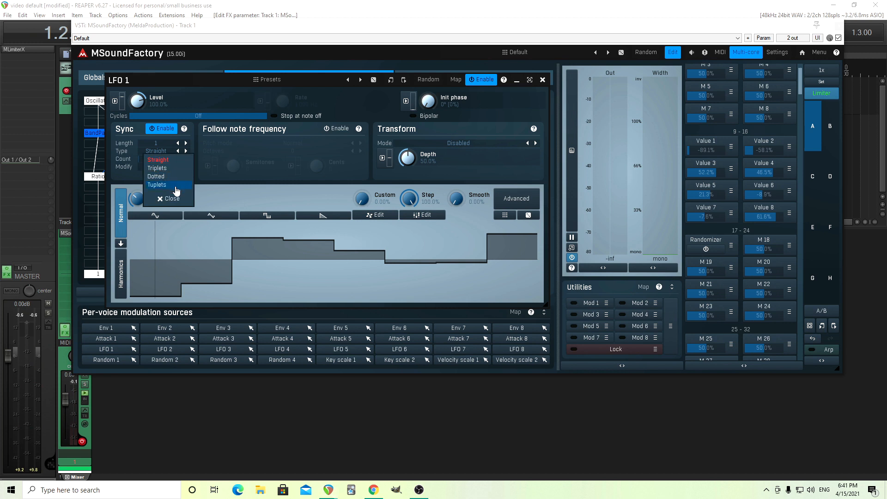
pyautogui.click(175, 187)
pyautogui.click(160, 152)
pyautogui.click(176, 164)
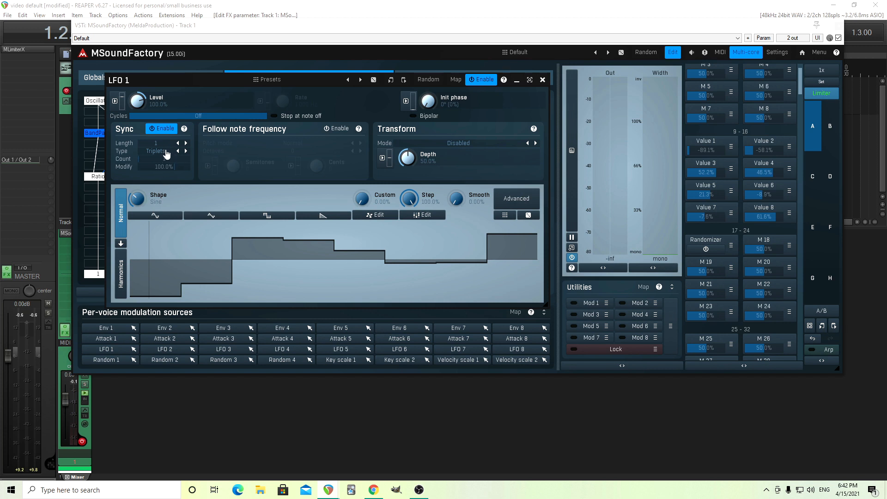
pyautogui.click(170, 151)
pyautogui.click(183, 158)
# Close LFO 1 and return to the front panel, leaving the Ratio value entry without a new value.
pyautogui.click(675, 55)
pyautogui.click(543, 80)
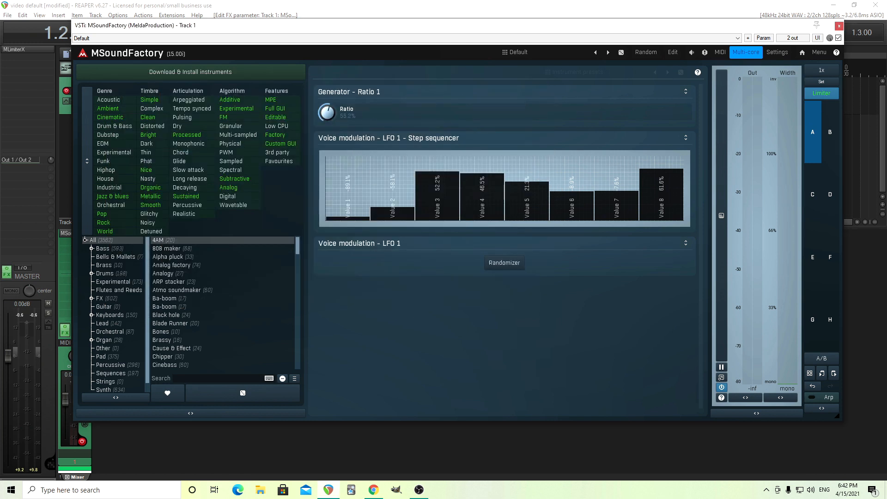
pyautogui.doubleClick(331, 112)
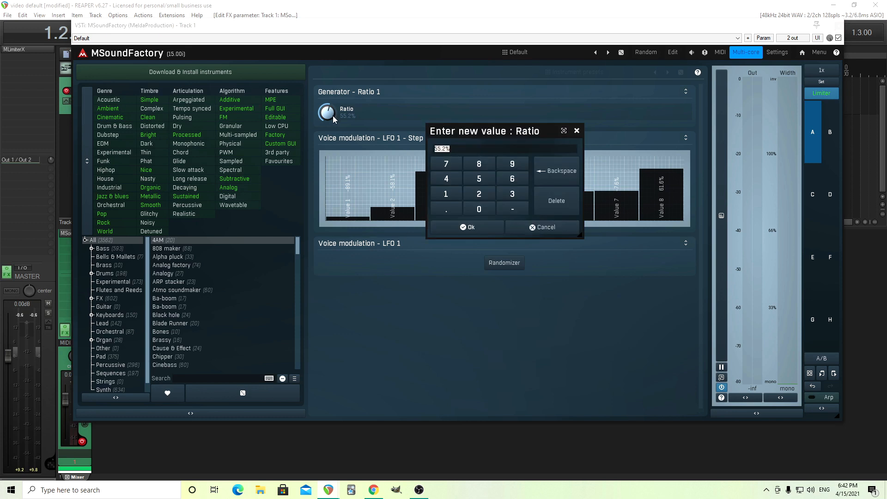
pyautogui.click(528, 234)
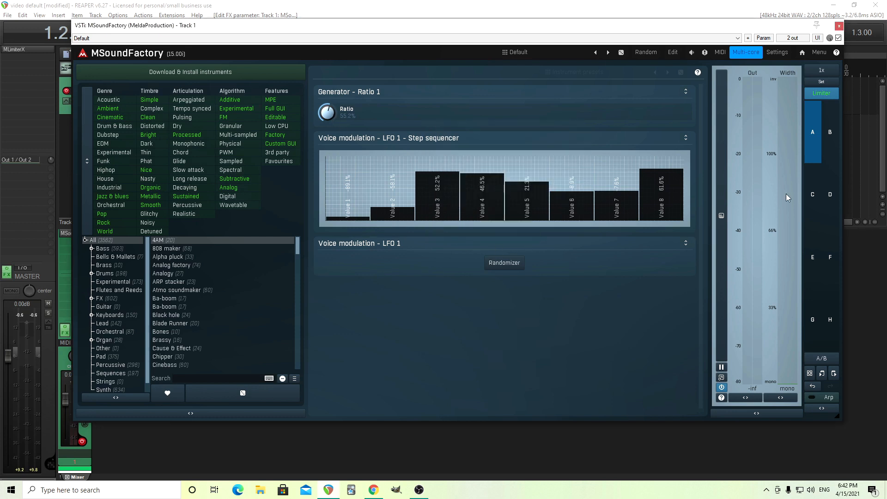
# Switch to Step Moder in preset slot B, and raise its Resonance to about 82% and Filter max to about 81%.
pyautogui.click(836, 151)
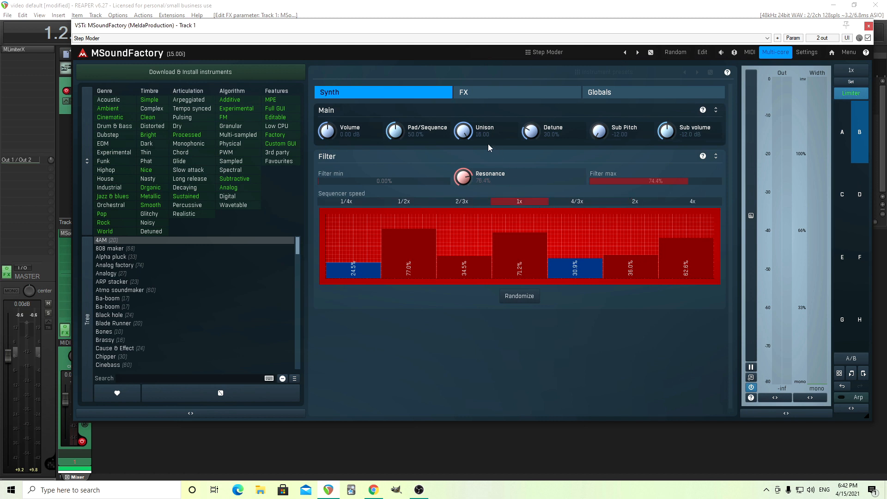
pyautogui.moveTo(600, 133); pyautogui.dragTo(600, 126)
pyautogui.moveTo(664, 129); pyautogui.dragTo(664, 129)
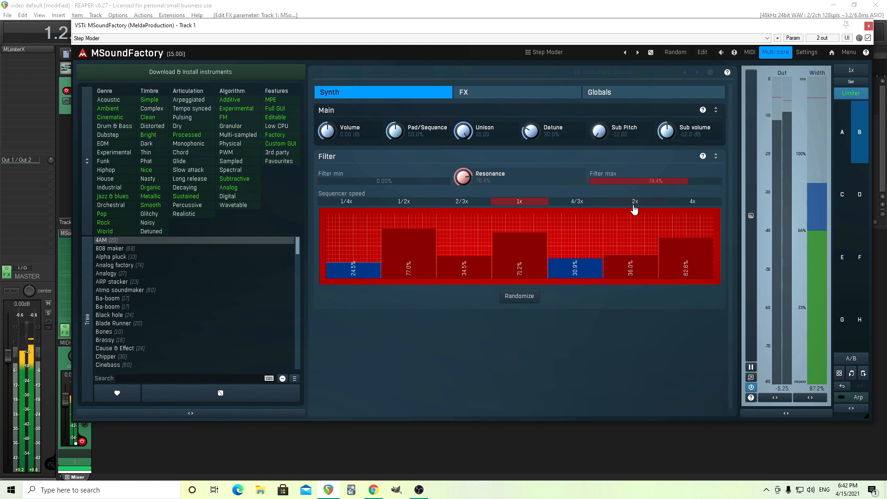
pyautogui.moveTo(463, 176); pyautogui.dragTo(463, 172)
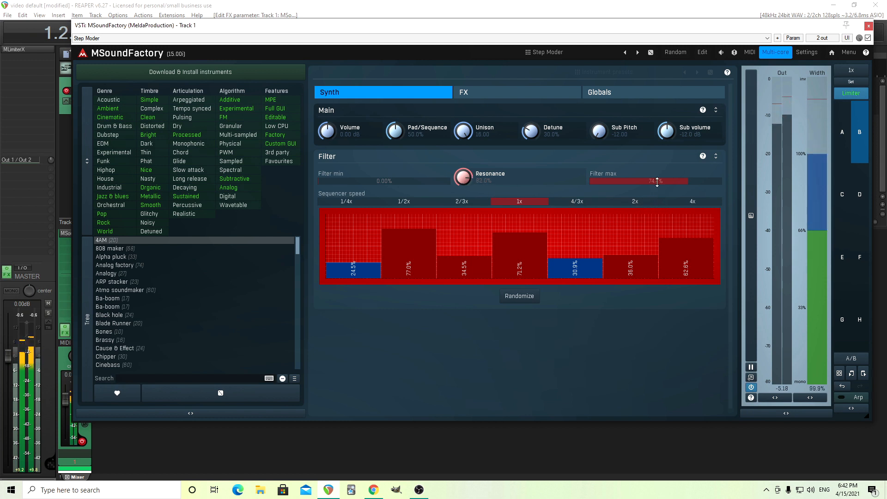
pyautogui.moveTo(656, 181); pyautogui.dragTo(656, 177)
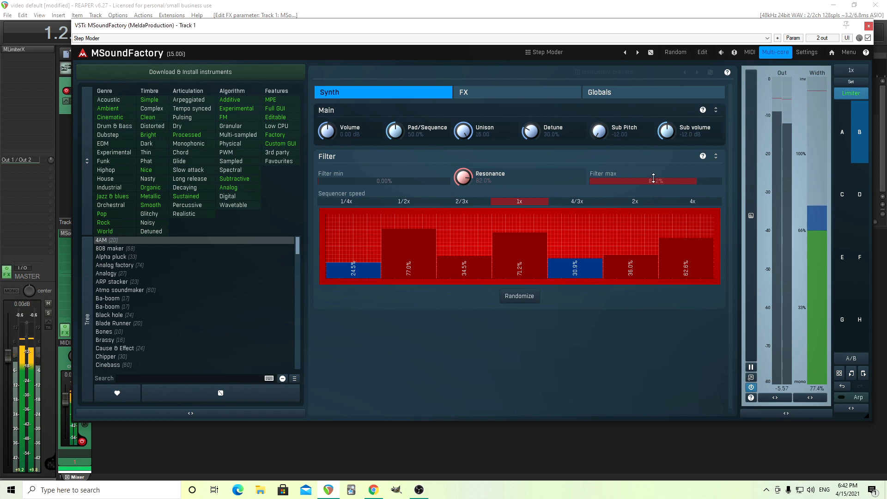